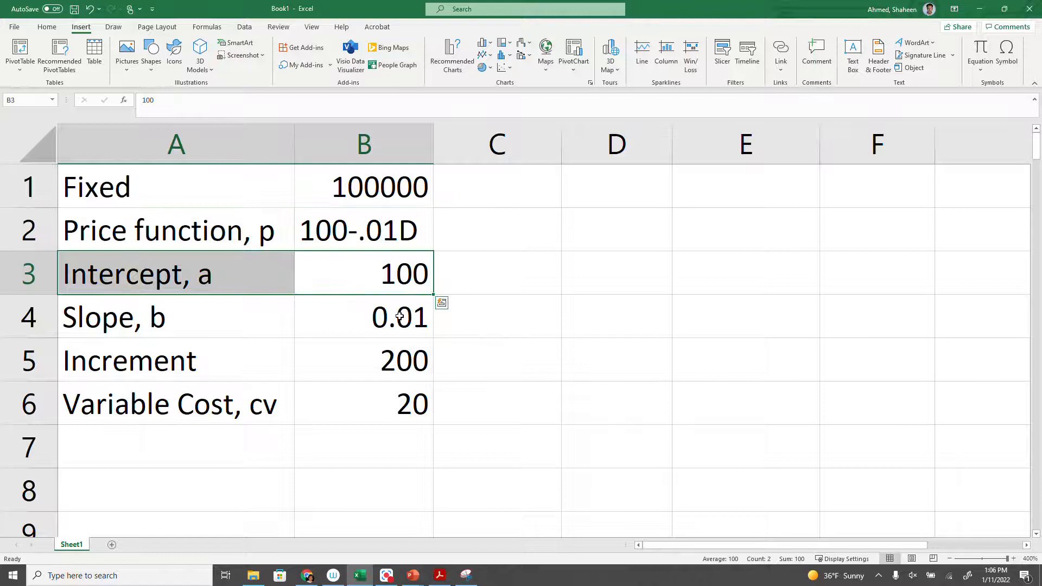
Clear the Intercept, Slope and Increment labels and values in A3:B5, then review the fixed cost, price function and variable cost cells.
{"action": "left_click_drag", "start_coordinate": [366, 243], "coordinate": [136, 247]}
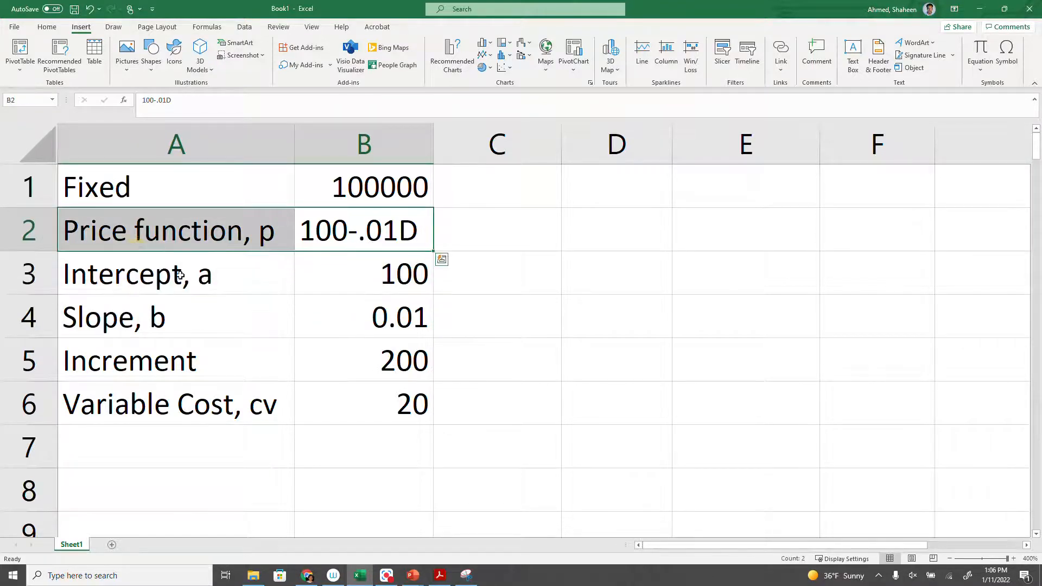
{"action": "left_click_drag", "start_coordinate": [179, 279], "coordinate": [420, 327]}
{"action": "key", "text": "Delete"}
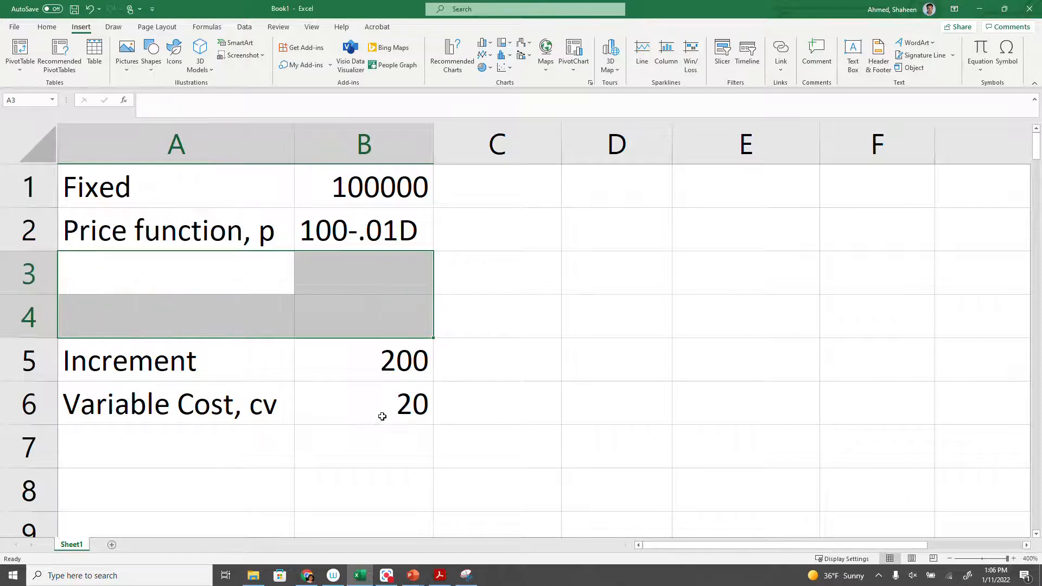
{"action": "left_click_drag", "start_coordinate": [399, 360], "coordinate": [157, 311]}
{"action": "key", "text": "Delete"}
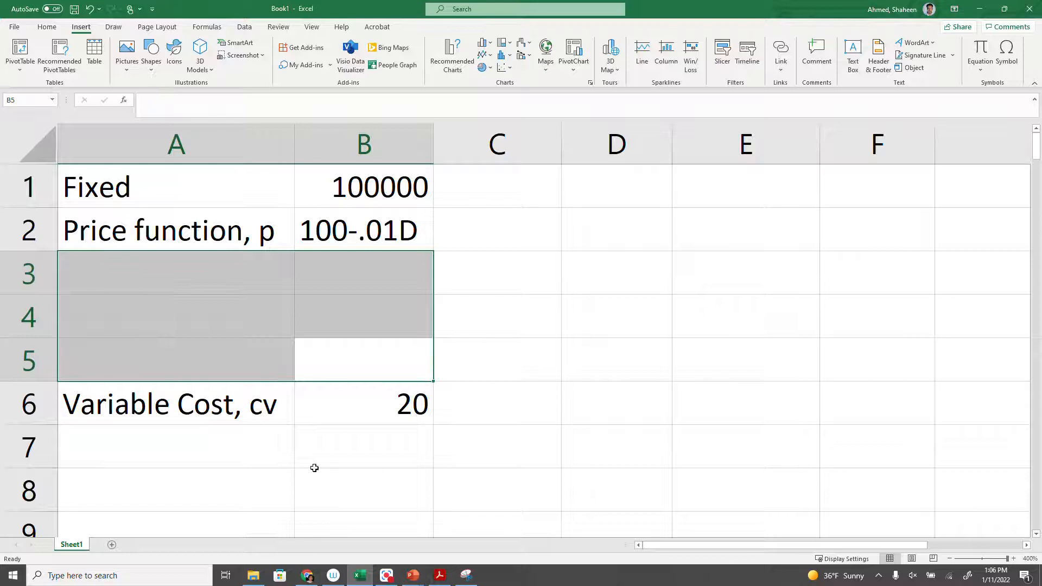
{"action": "left_click", "coordinate": [368, 426]}
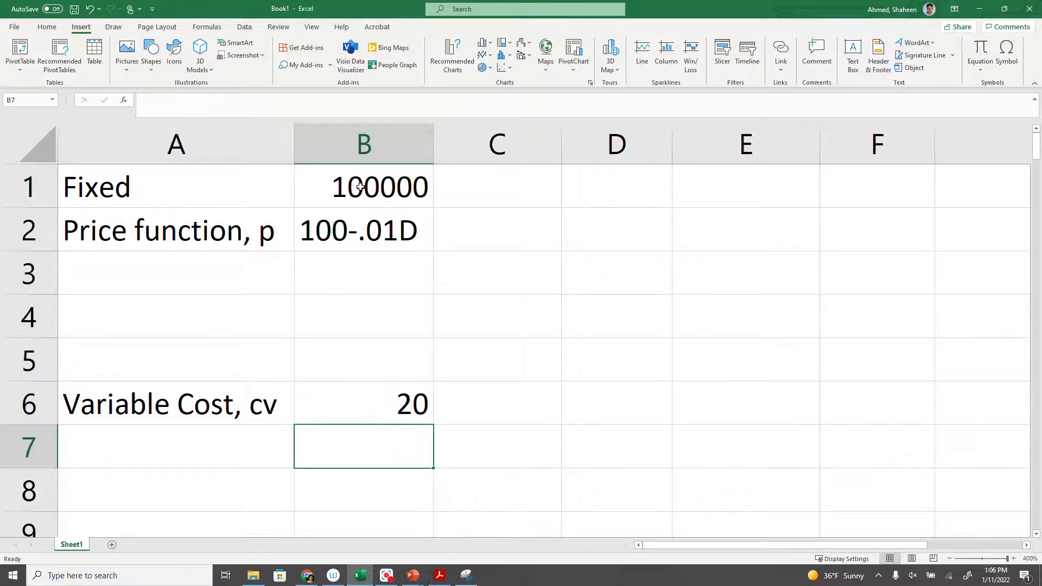
{"action": "left_click", "coordinate": [360, 186]}
{"action": "left_click", "coordinate": [360, 242]}
{"action": "left_click", "coordinate": [400, 410]}
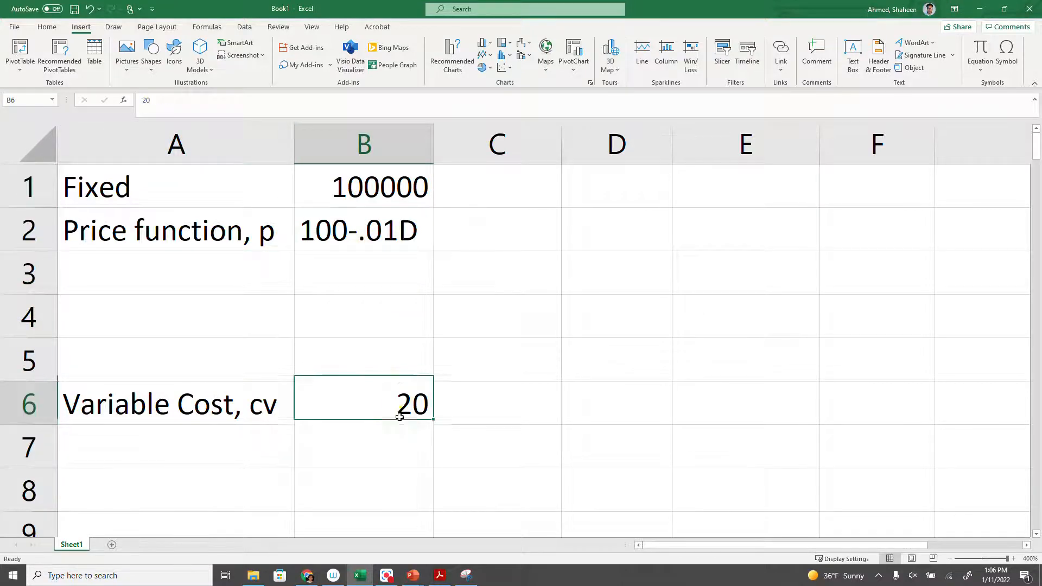
{"action": "left_click", "coordinate": [391, 471]}
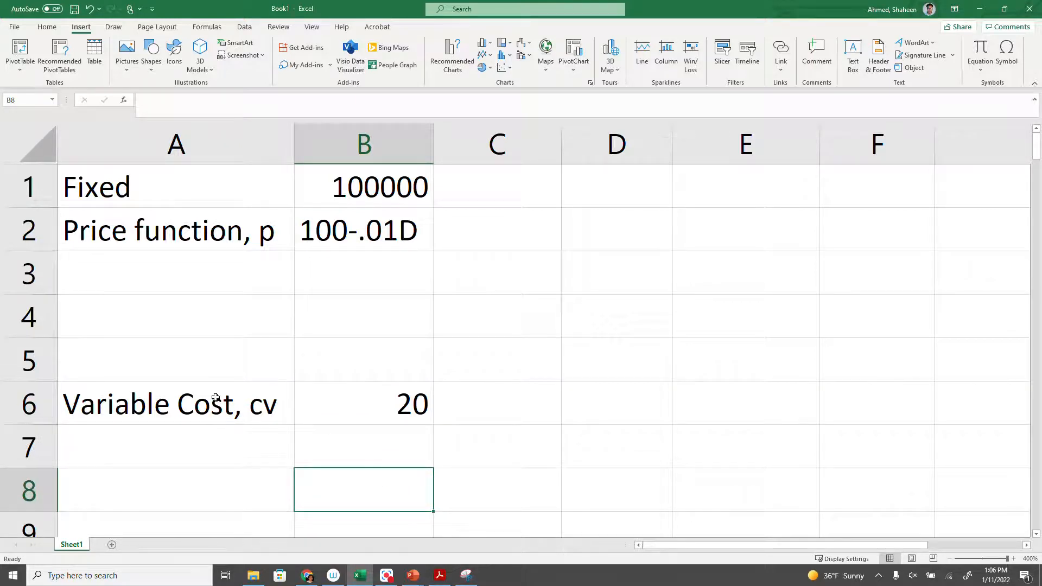
Undo the clearing of the Intercept, Slope and Increment rows and review their values against the price function.
{"action": "key", "text": "ctrl+z"}
{"action": "key", "text": "ctrl+z"}
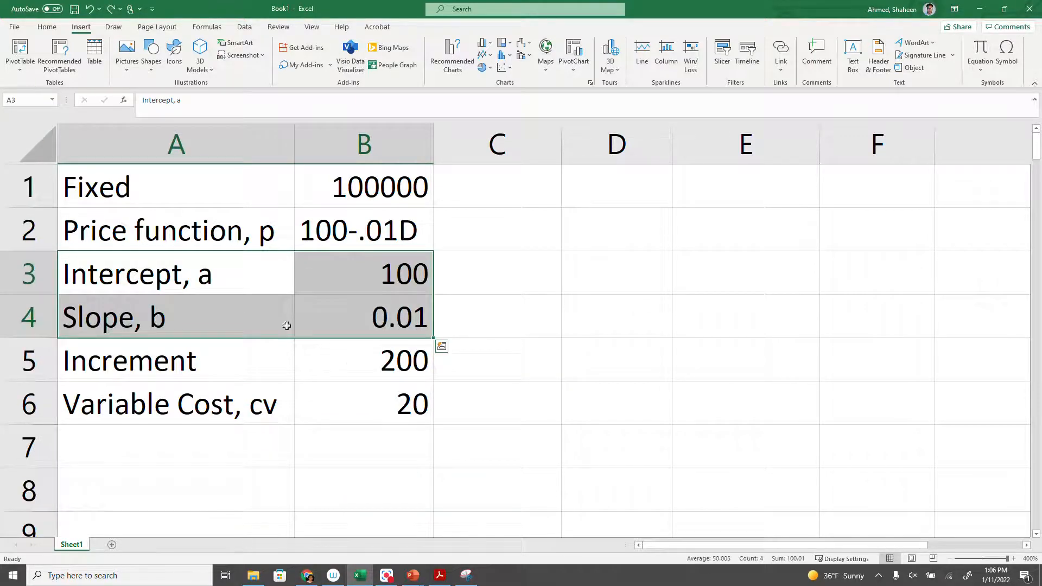
{"action": "left_click", "coordinate": [358, 347]}
{"action": "left_click_drag", "start_coordinate": [382, 268], "coordinate": [400, 311]}
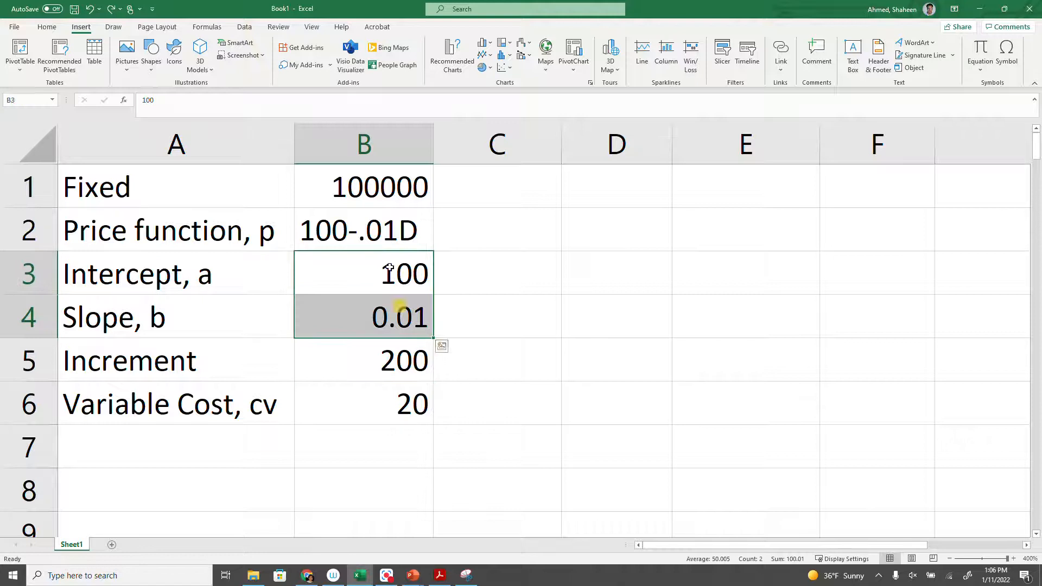
{"action": "left_click", "coordinate": [384, 230]}
{"action": "left_click", "coordinate": [383, 360]}
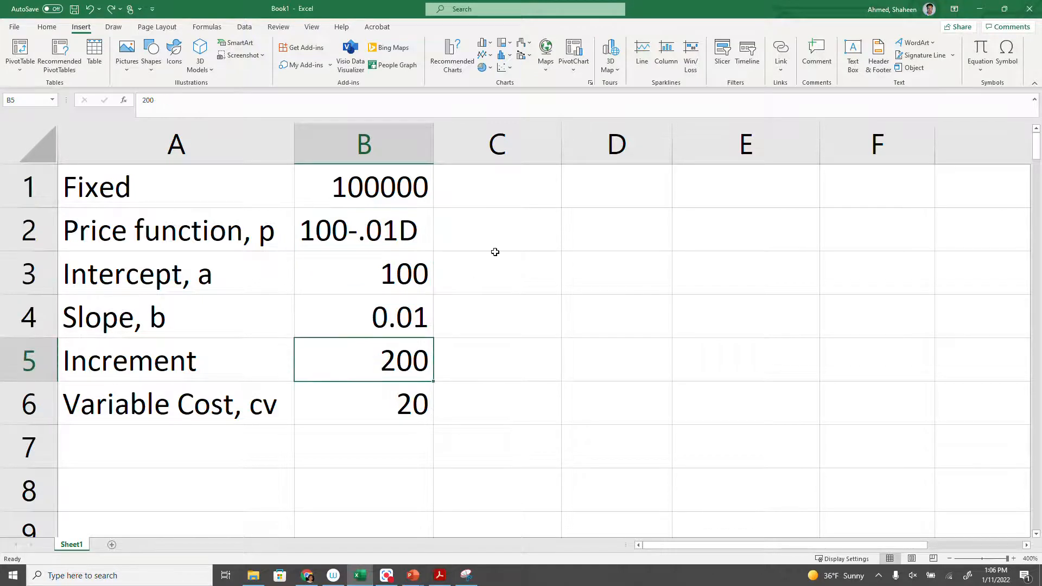
Select cell C1, switch to PowerPoint to view the combined cost and revenue chart slide, and return to the Excel workbook.
{"action": "left_click", "coordinate": [475, 185]}
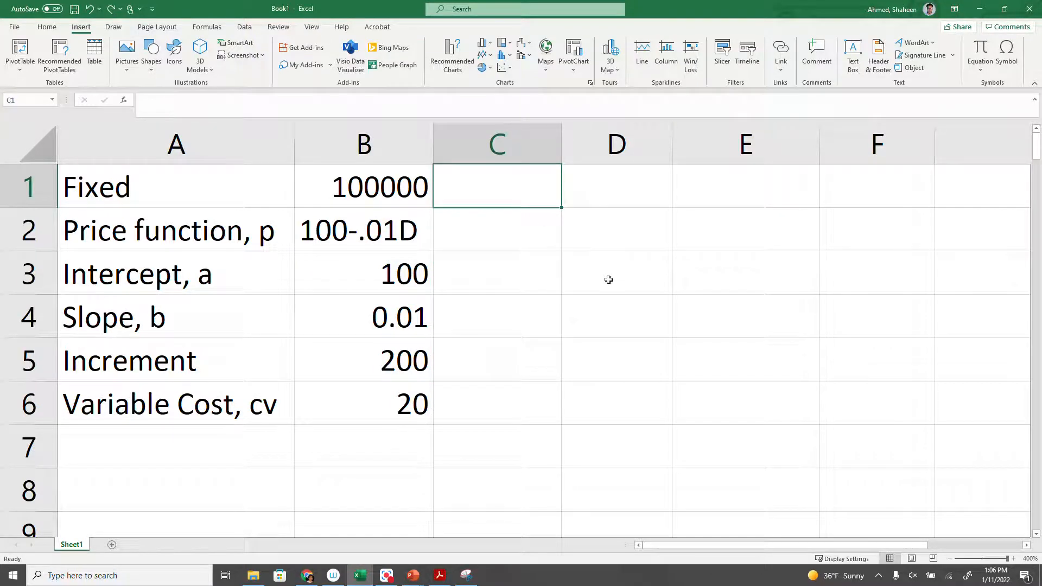
{"action": "left_click", "coordinate": [412, 575]}
{"action": "left_click", "coordinate": [444, 541]}
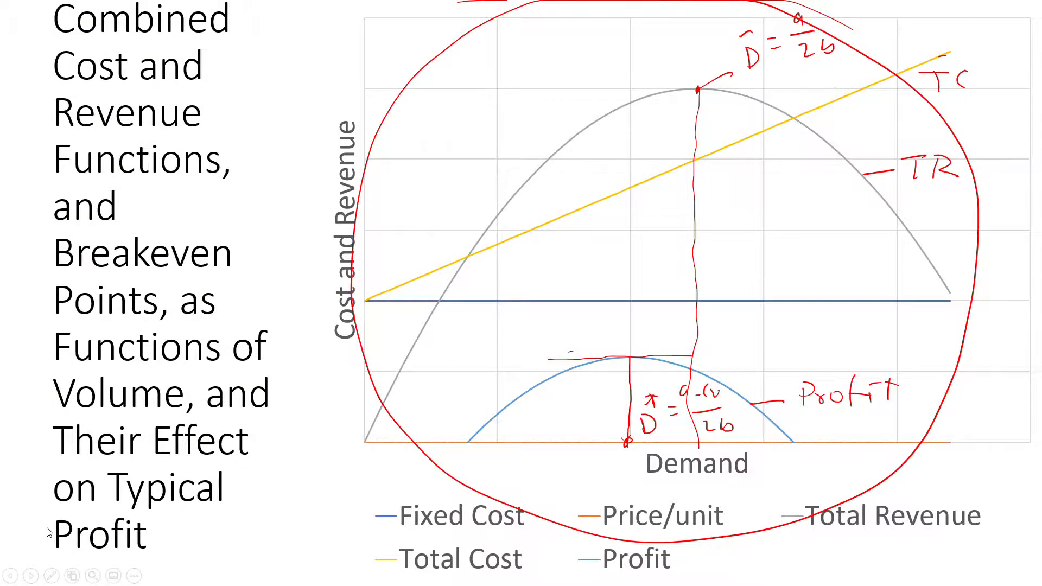
{"action": "key", "text": "alt+Tab"}
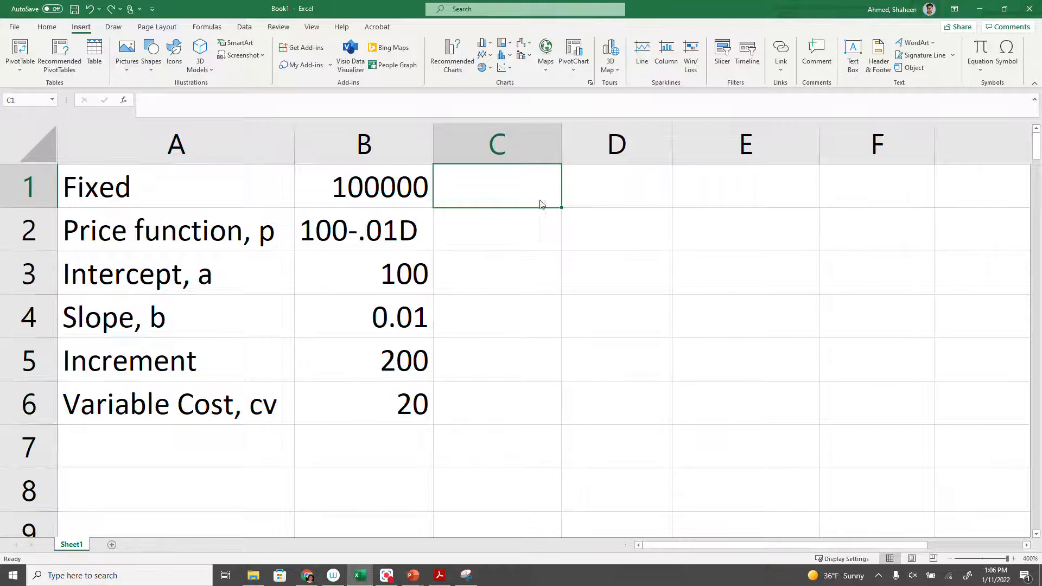
Enter the header Demand in C1 and the starting value 0 in C2.
{"action": "type", "text": "Deamdn"}
{"action": "key", "text": "BackSpace"}
{"action": "key", "text": "BackSpace"}
{"action": "key", "text": "BackSpace"}
{"action": "key", "text": "BackSpace"}
{"action": "type", "text": "mand"}
{"action": "key", "text": "Return"}
{"action": "type", "text": "0"}
{"action": "key", "text": "Return"}
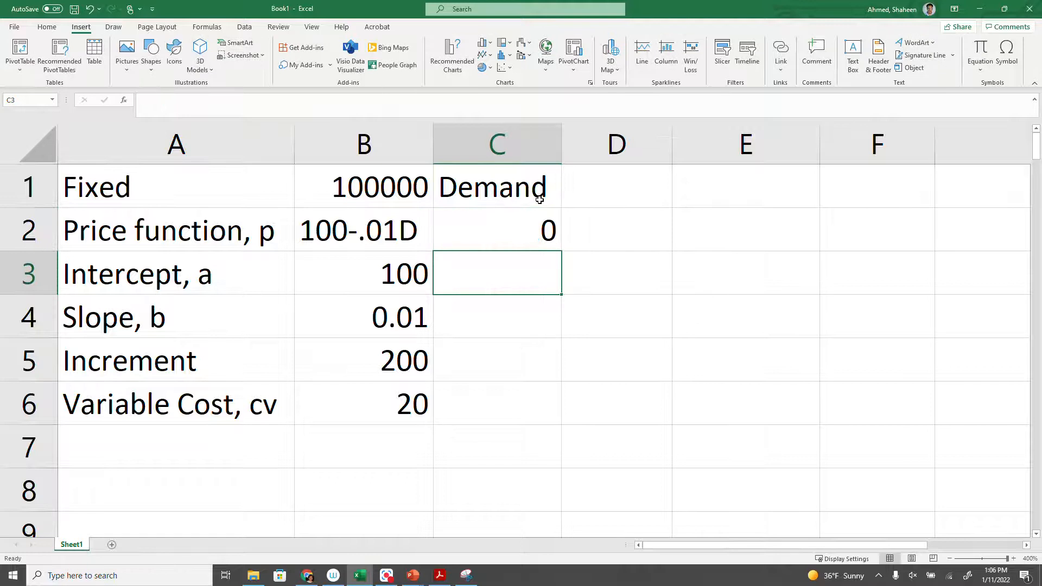
Enter the formula =C2+$B$5 in C3 to raise demand by the fixed increment.
{"action": "type", "text": "="}
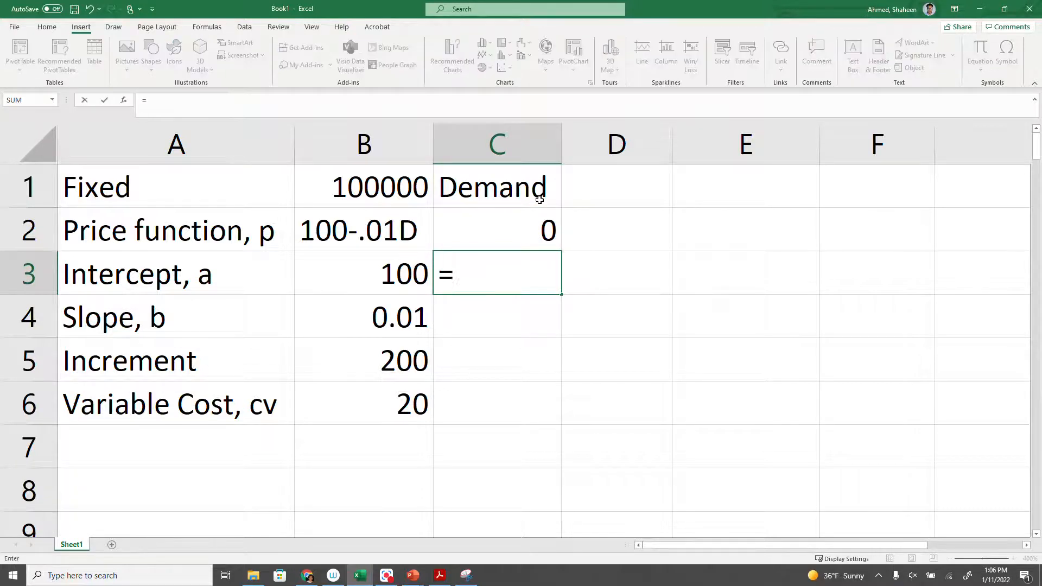
{"action": "left_click", "coordinate": [490, 233]}
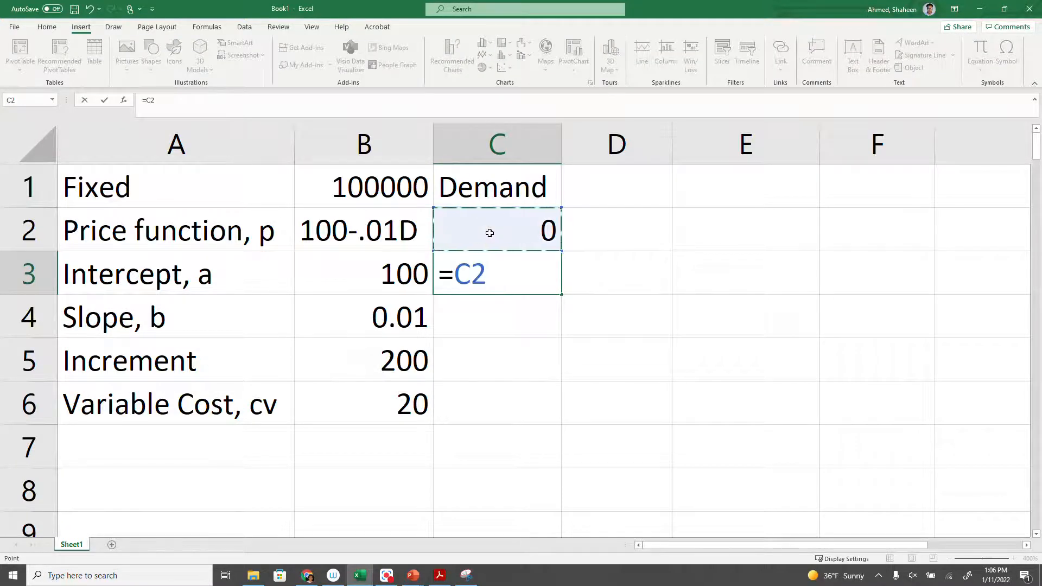
{"action": "type", "text": "+"}
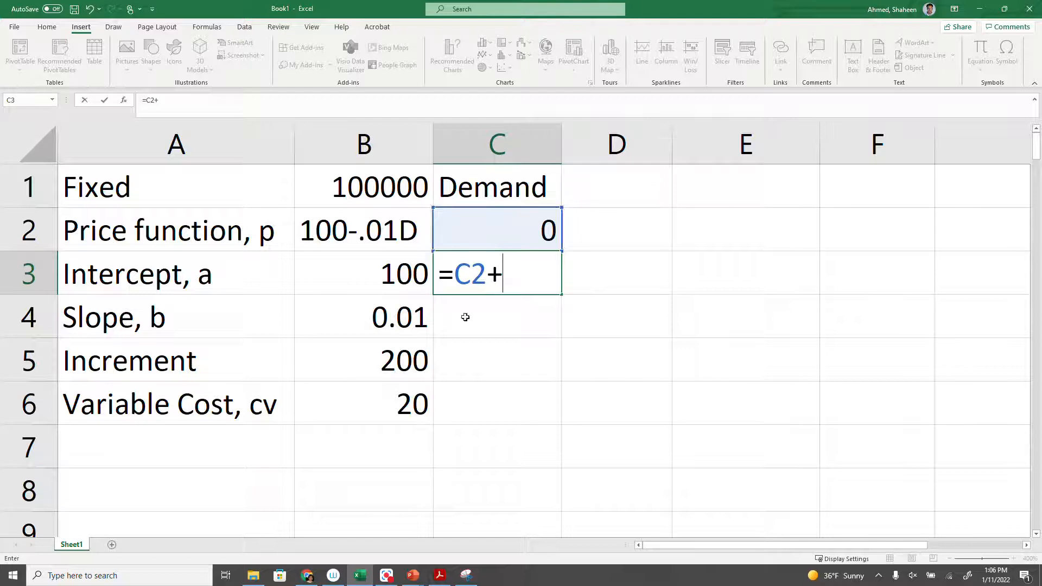
{"action": "left_click", "coordinate": [404, 362]}
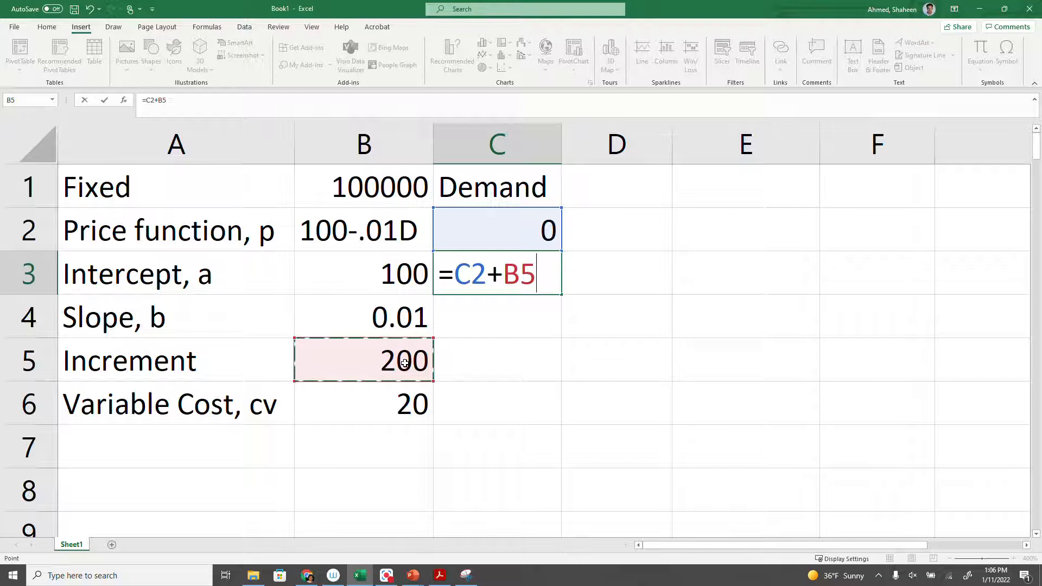
{"action": "key", "text": "F4"}
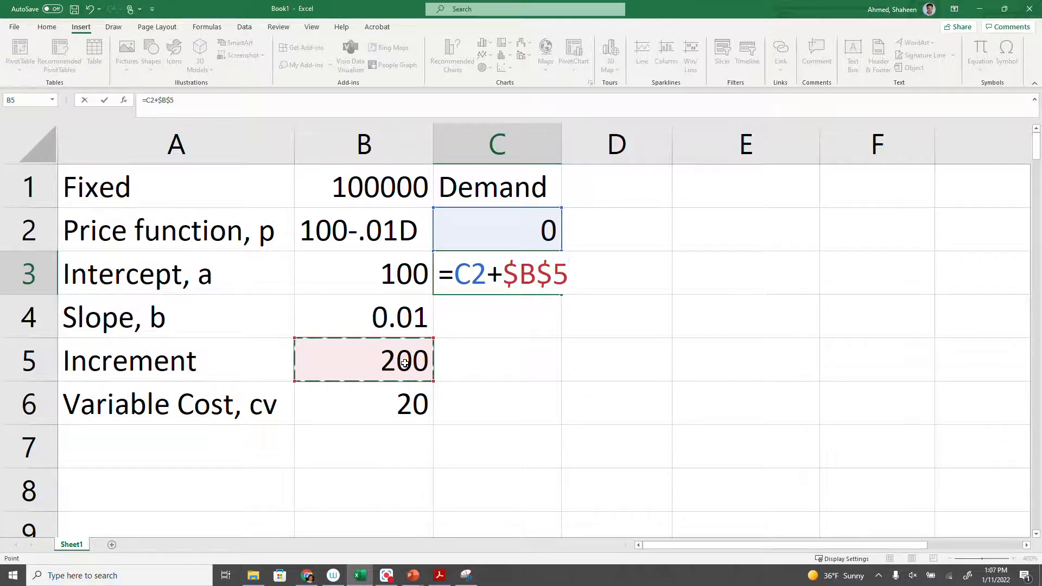
{"action": "key", "text": "Return"}
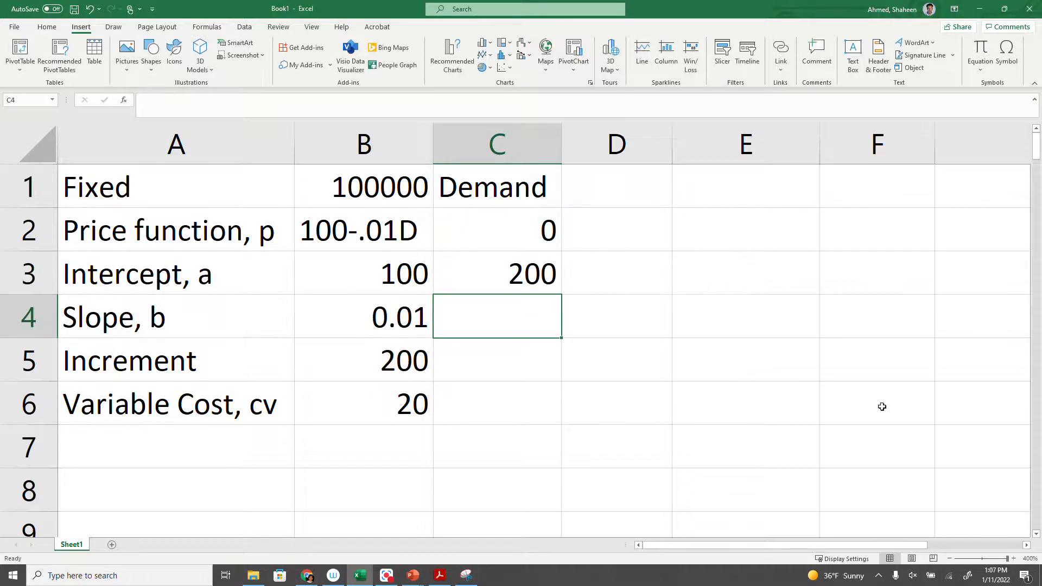
Fill the demand formula from C3 down to row 37.
{"action": "left_click", "coordinate": [503, 274]}
{"action": "left_click_drag", "start_coordinate": [559, 296], "coordinate": [660, 487]}
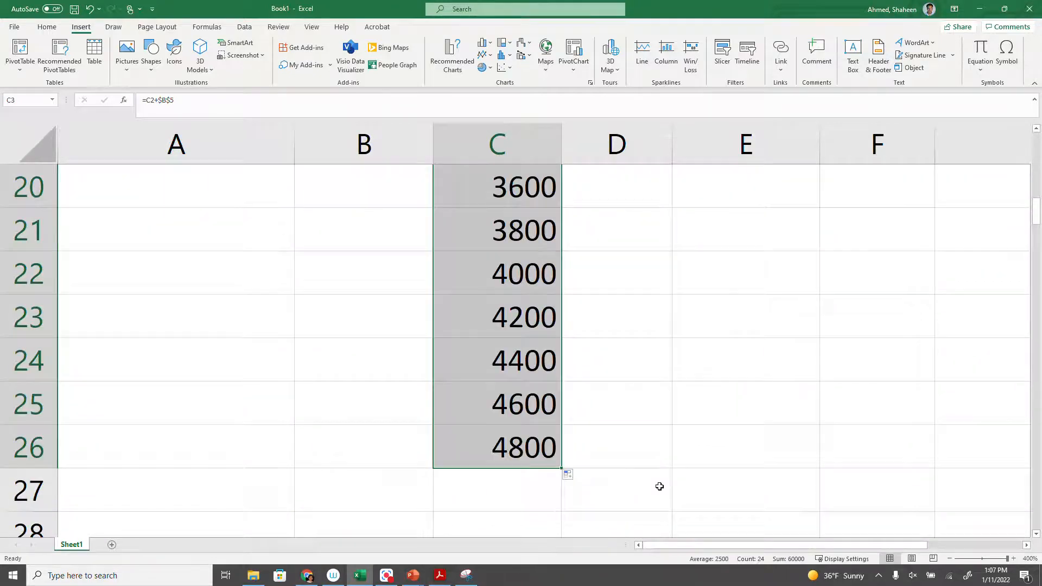
{"action": "scroll", "coordinate": [659, 486], "scroll_direction": "up", "scroll_amount": 6}
{"action": "scroll", "coordinate": [659, 486], "scroll_direction": "down", "scroll_amount": 8}
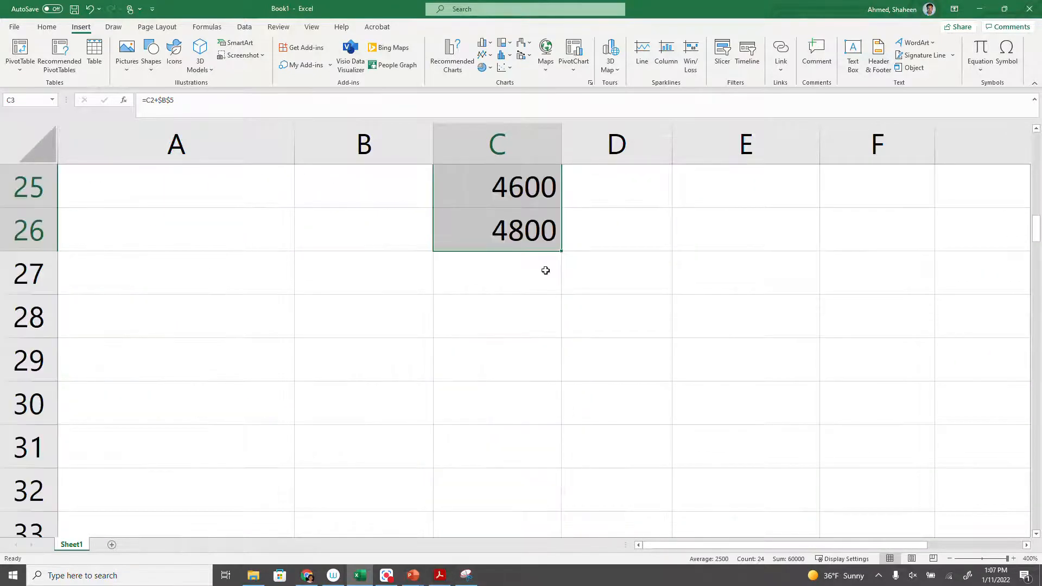
{"action": "left_click_drag", "start_coordinate": [564, 251], "coordinate": [568, 509]}
{"action": "scroll", "coordinate": [640, 477], "scroll_direction": "down", "scroll_amount": 2}
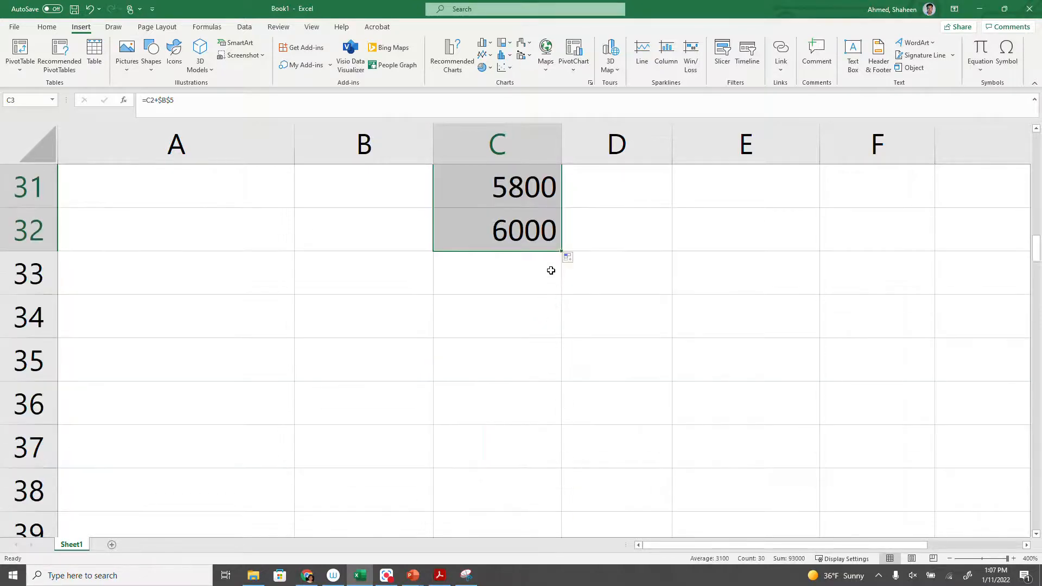
{"action": "left_click_drag", "start_coordinate": [562, 253], "coordinate": [568, 467]}
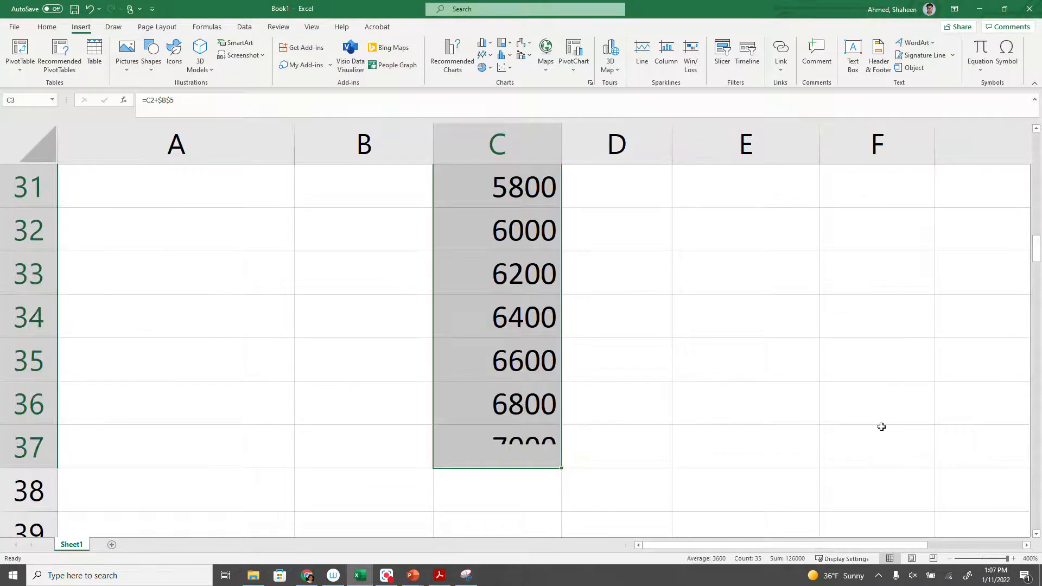
{"action": "scroll", "coordinate": [881, 426], "scroll_direction": "up", "scroll_amount": 10}
Add the header Fixed in D1, enter =$B$1 in D2, and fill it down alongside all the demand values.
{"action": "left_click", "coordinate": [596, 177]}
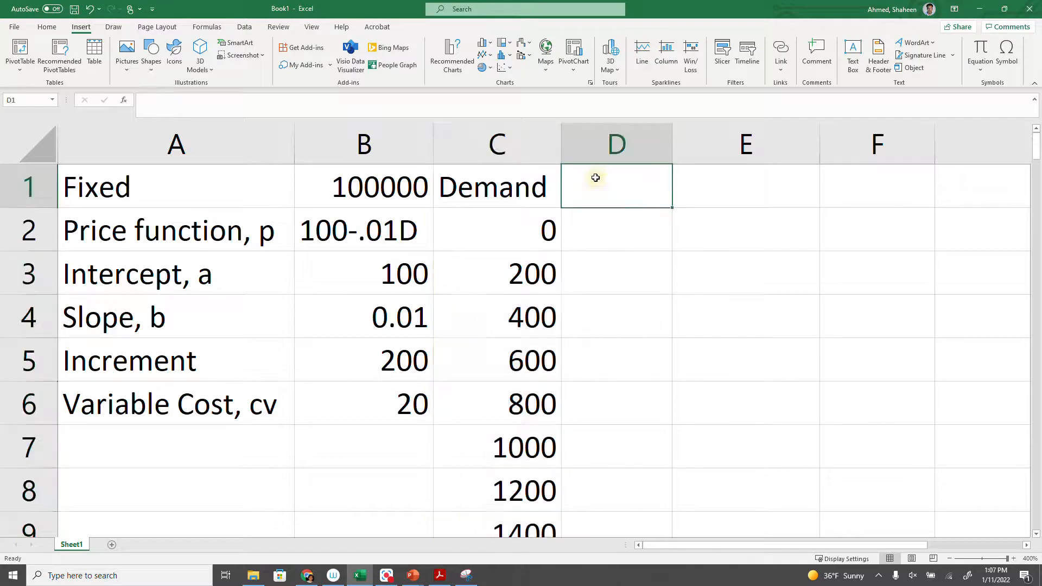
{"action": "type", "text": "Fixed"}
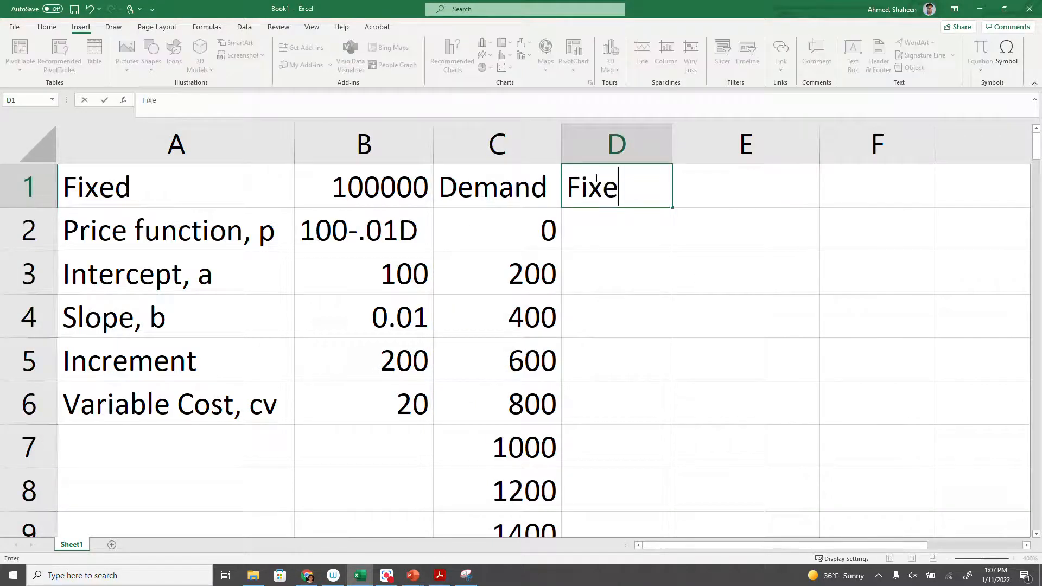
{"action": "key", "text": "Return"}
{"action": "type", "text": "="}
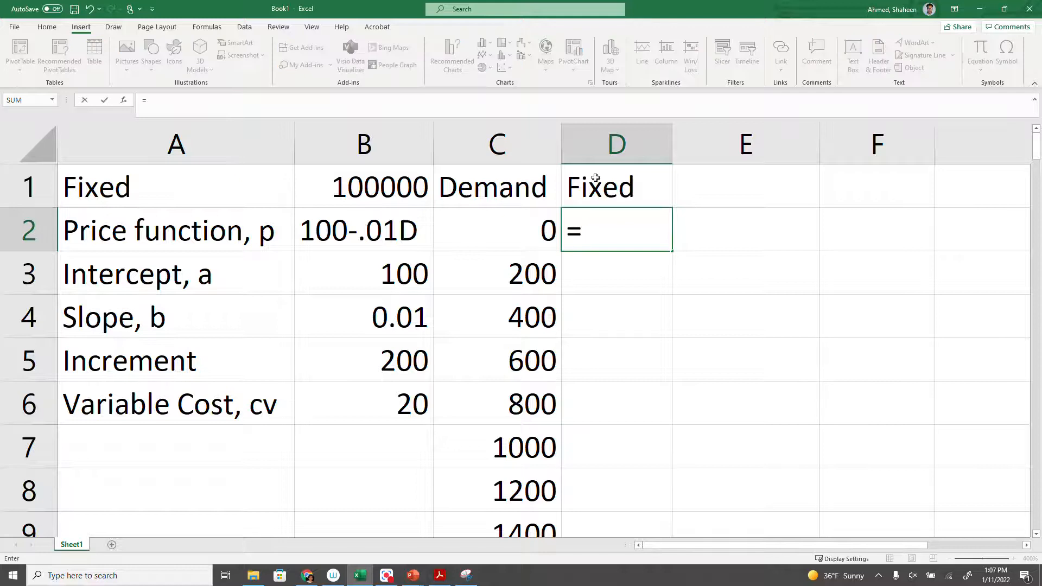
{"action": "left_click", "coordinate": [367, 195]}
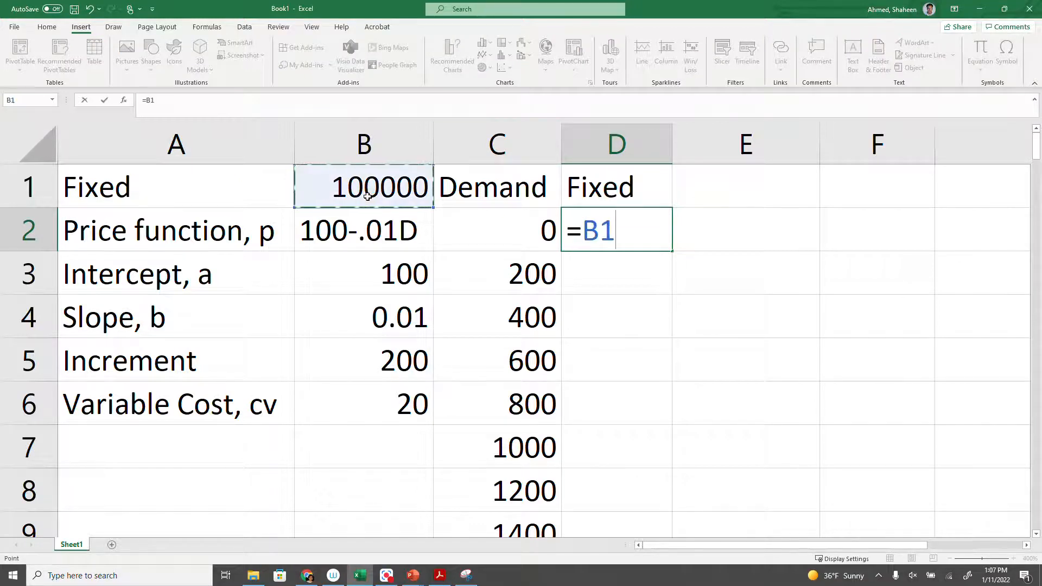
{"action": "key", "text": "F4"}
{"action": "key", "text": "Return"}
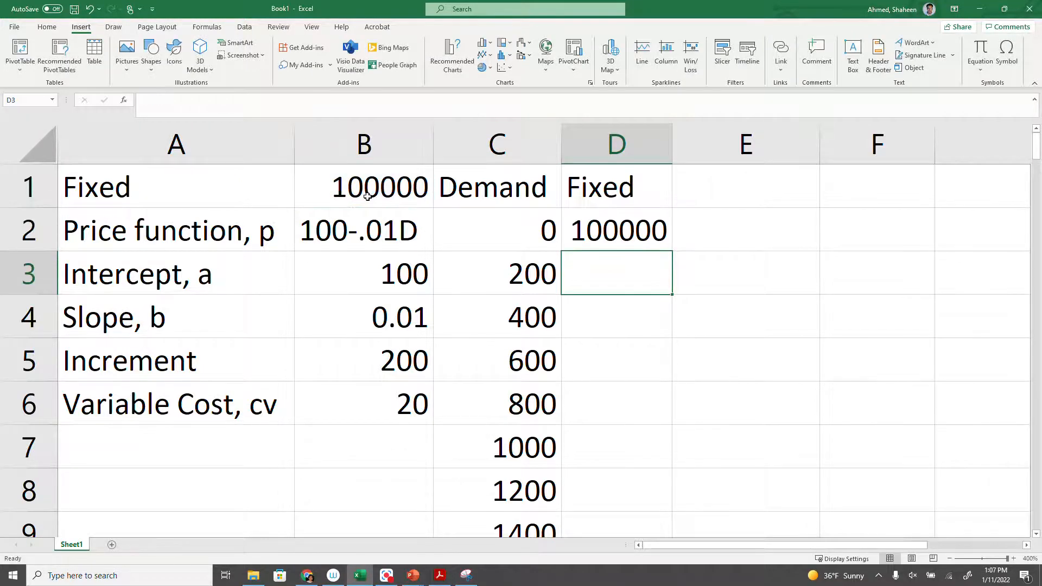
{"action": "left_click", "coordinate": [618, 225]}
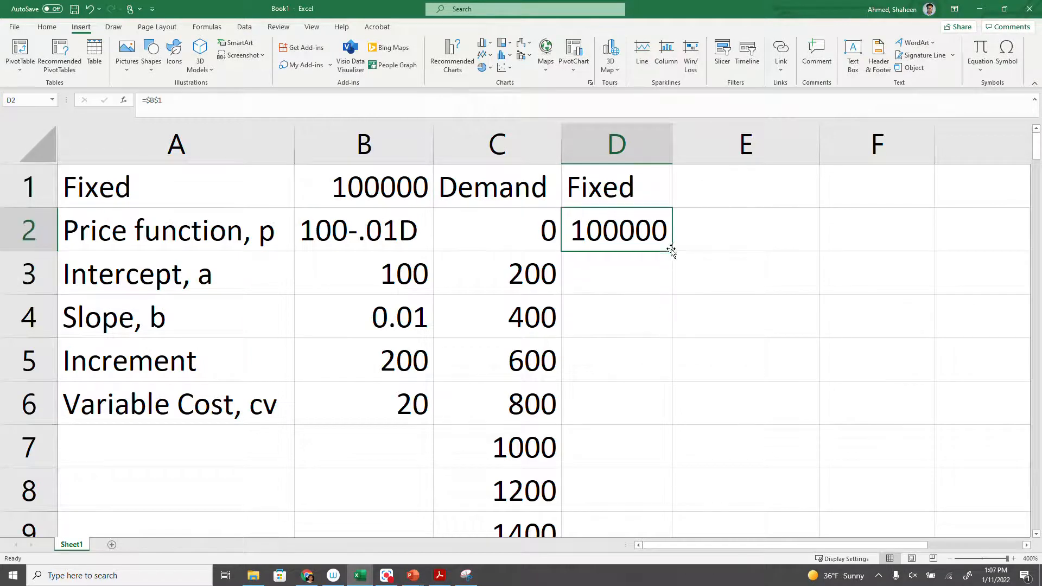
{"action": "double_click", "coordinate": [672, 249]}
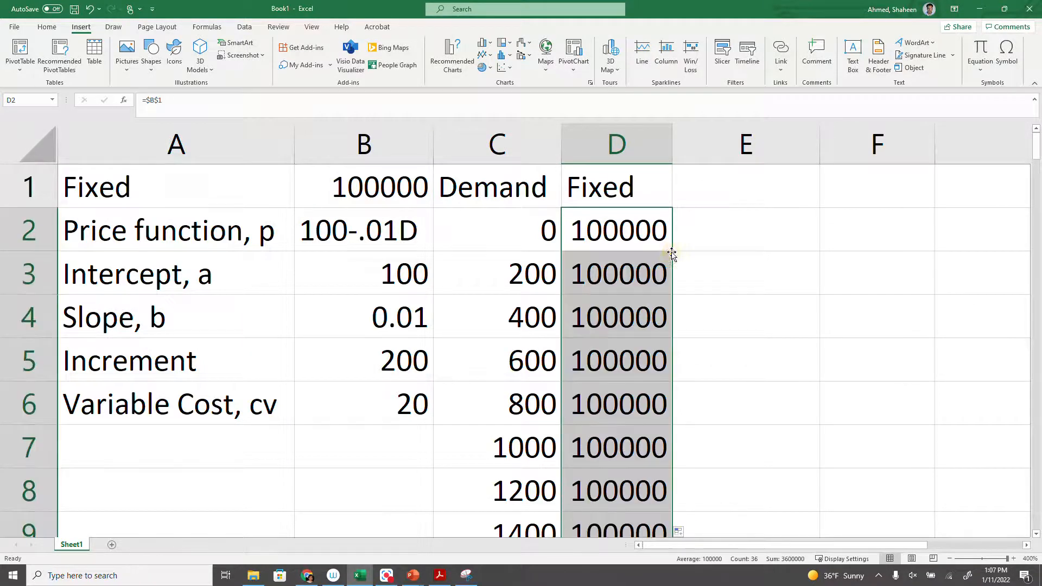
Enter the header Total in E1.
{"action": "left_click", "coordinate": [733, 187]}
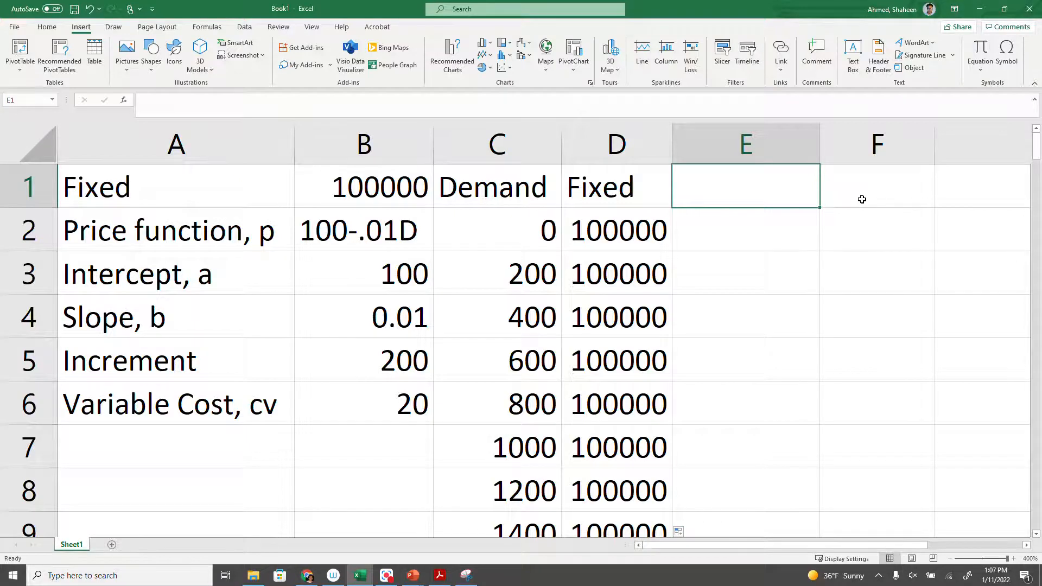
{"action": "type", "text": "Total"}
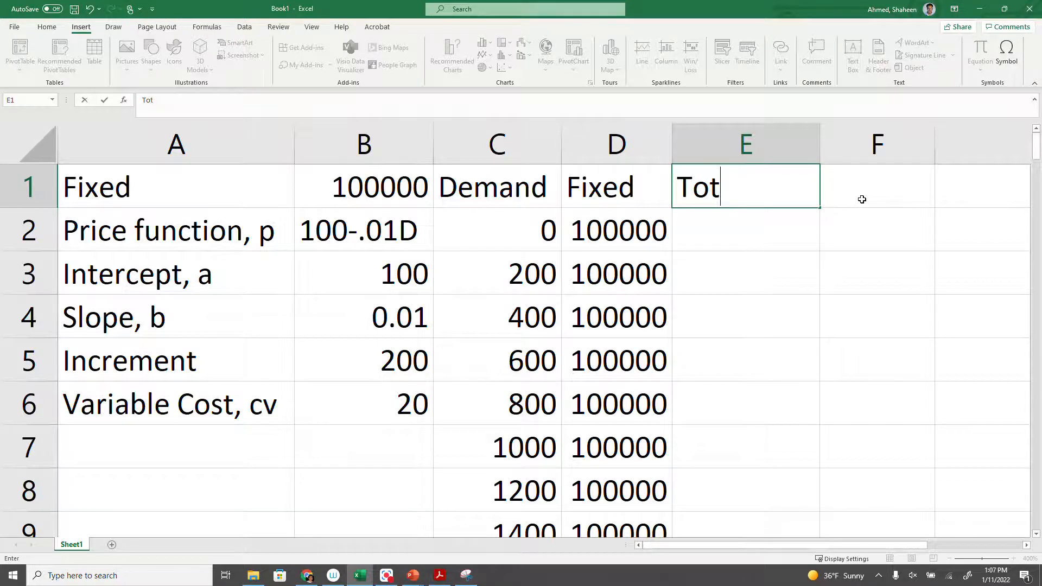
{"action": "key", "text": "Return"}
Enter the total cost formula =D2+$B$6*C2 in E2 and autofit column E to its contents.
{"action": "type", "text": "="}
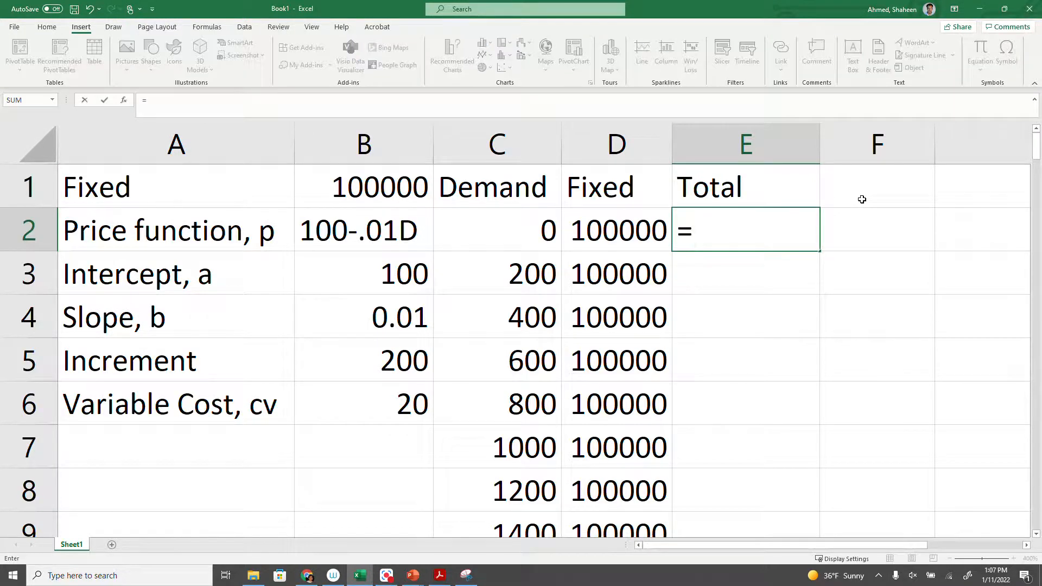
{"action": "left_click", "coordinate": [604, 233]}
{"action": "type", "text": "+"}
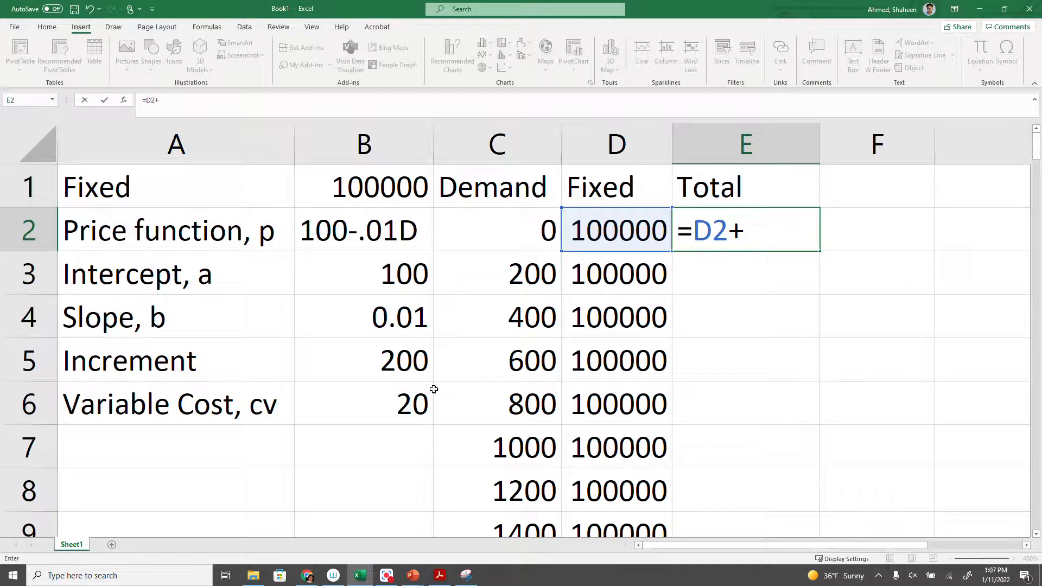
{"action": "left_click", "coordinate": [397, 401]}
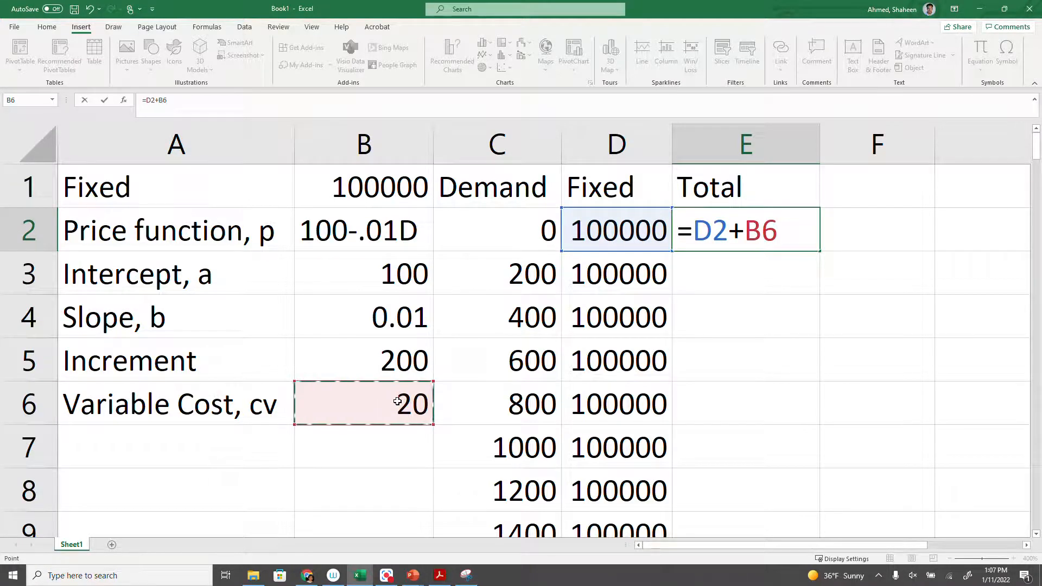
{"action": "key", "text": "F4"}
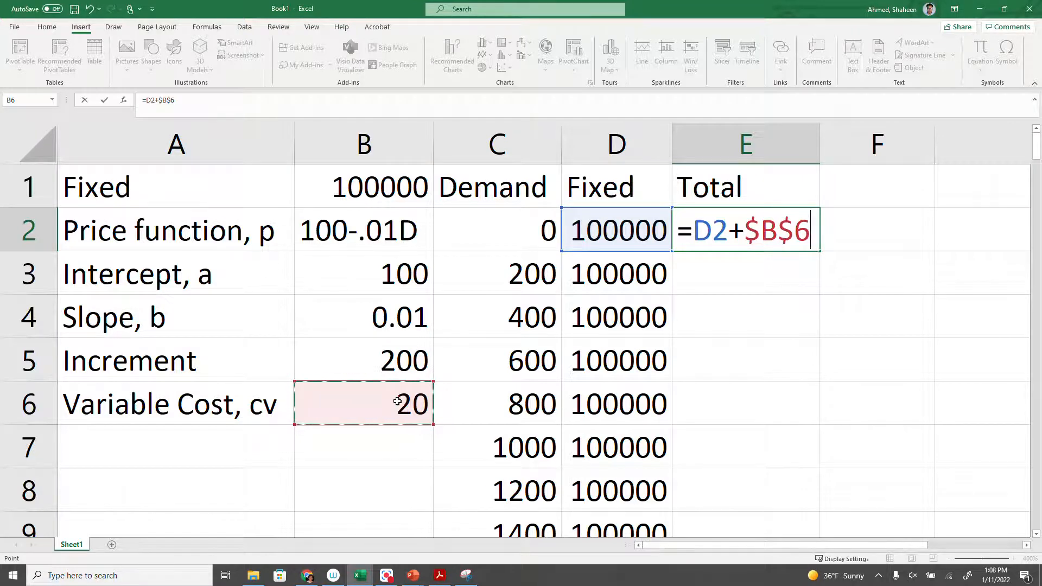
{"action": "type", "text": "*"}
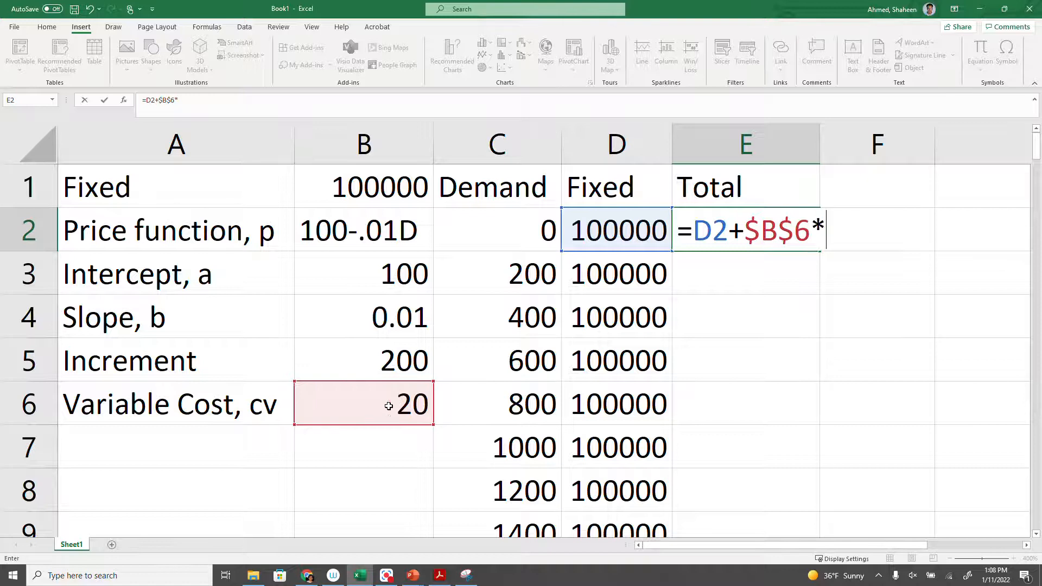
{"action": "left_click", "coordinate": [511, 227]}
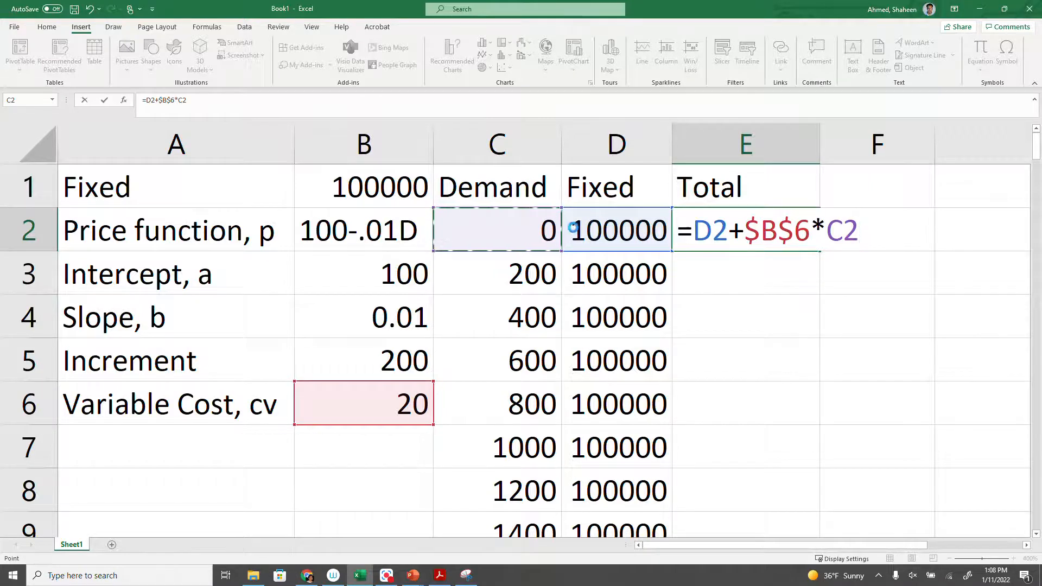
{"action": "key", "text": "Return"}
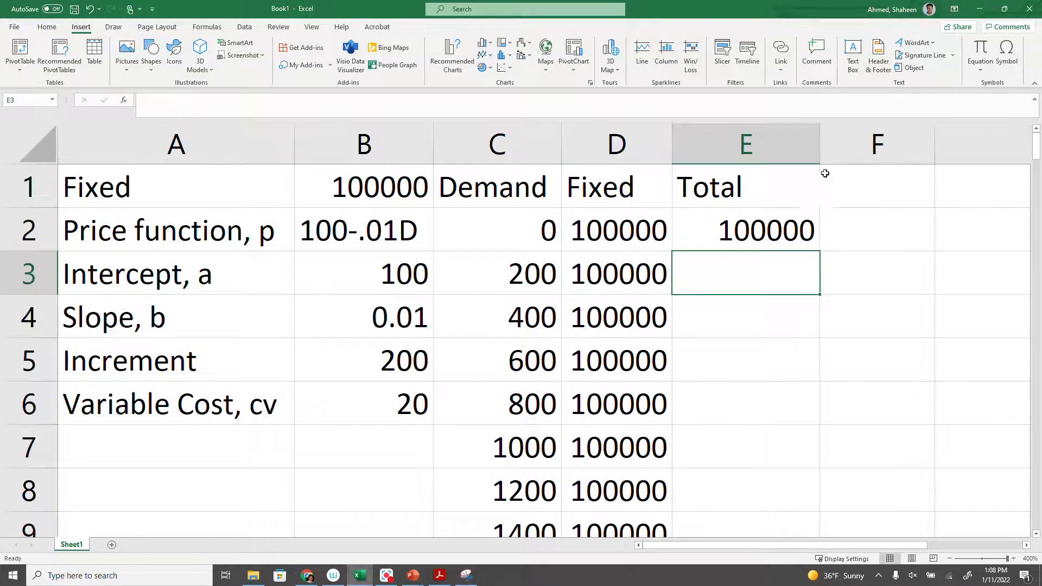
{"action": "double_click", "coordinate": [819, 144]}
Enter the header "Price, p" in F1.
{"action": "left_click", "coordinate": [811, 182]}
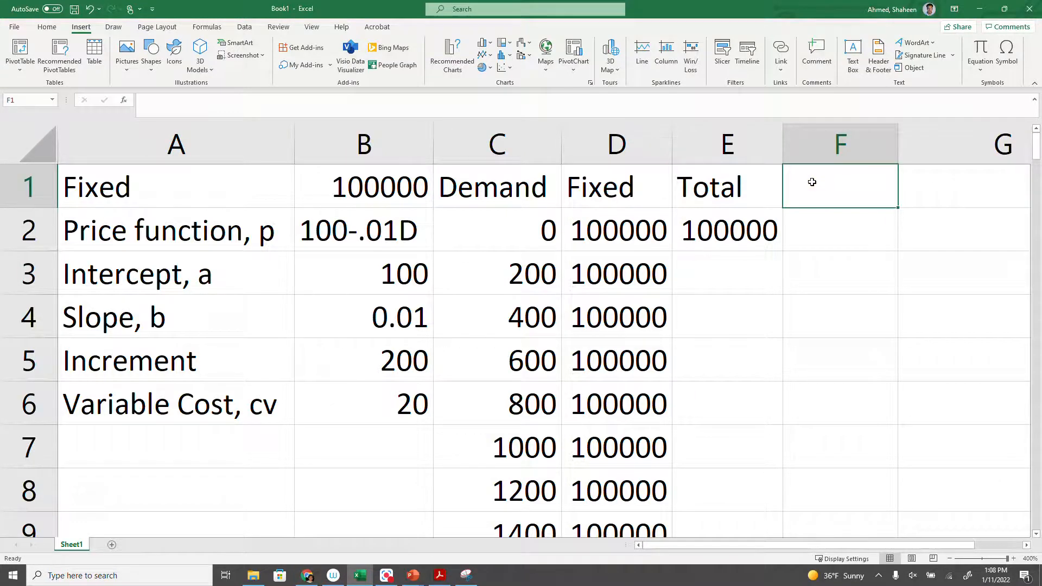
{"action": "type", "text": "Price, "}
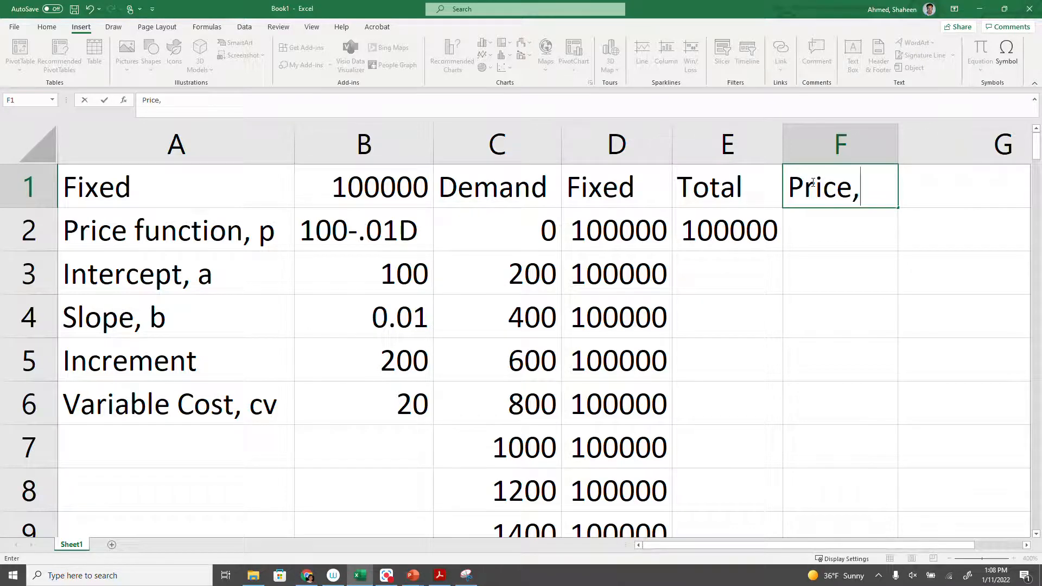
{"action": "type", "text": "p"}
{"action": "key", "text": "BackSpace"}
{"action": "type", "text": "p"}
{"action": "key", "text": "Return"}
Enter the price formula =$B$3-$B$4*C2 in F2, keeping the intercept and slope references absolute.
{"action": "type", "text": "="}
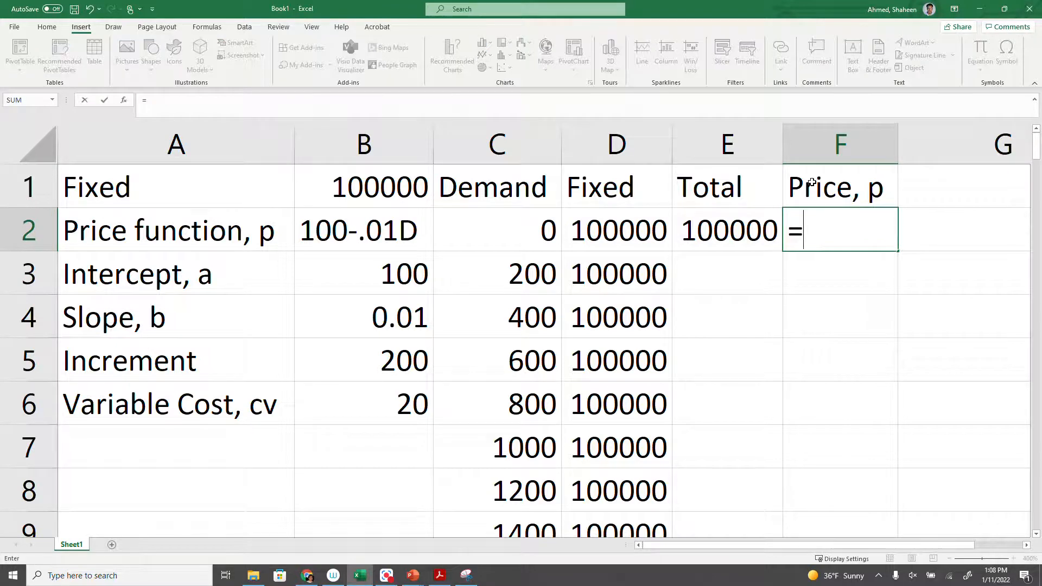
{"action": "left_click", "coordinate": [395, 275]}
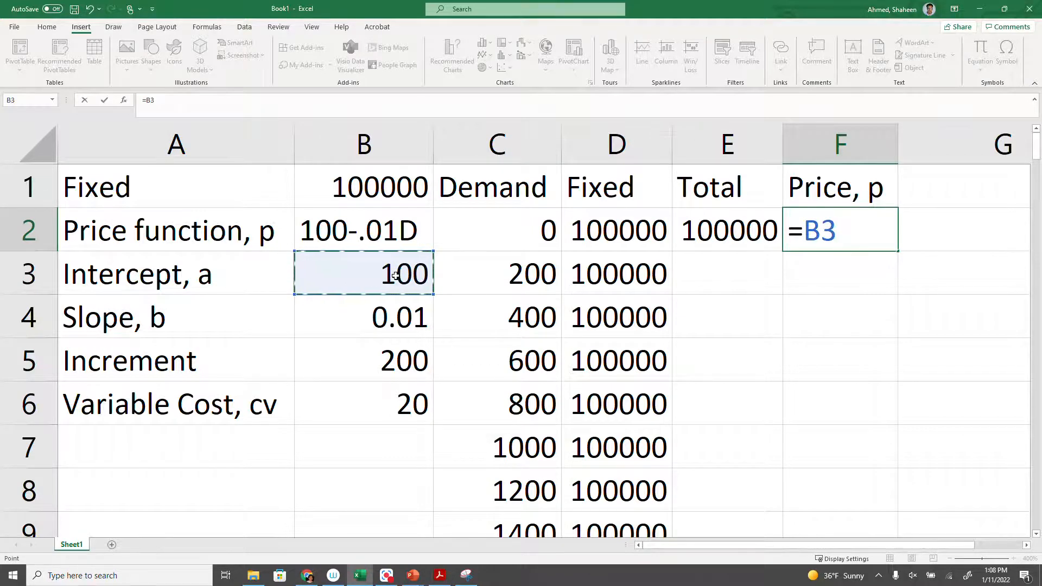
{"action": "key", "text": "F4"}
{"action": "type", "text": "-"}
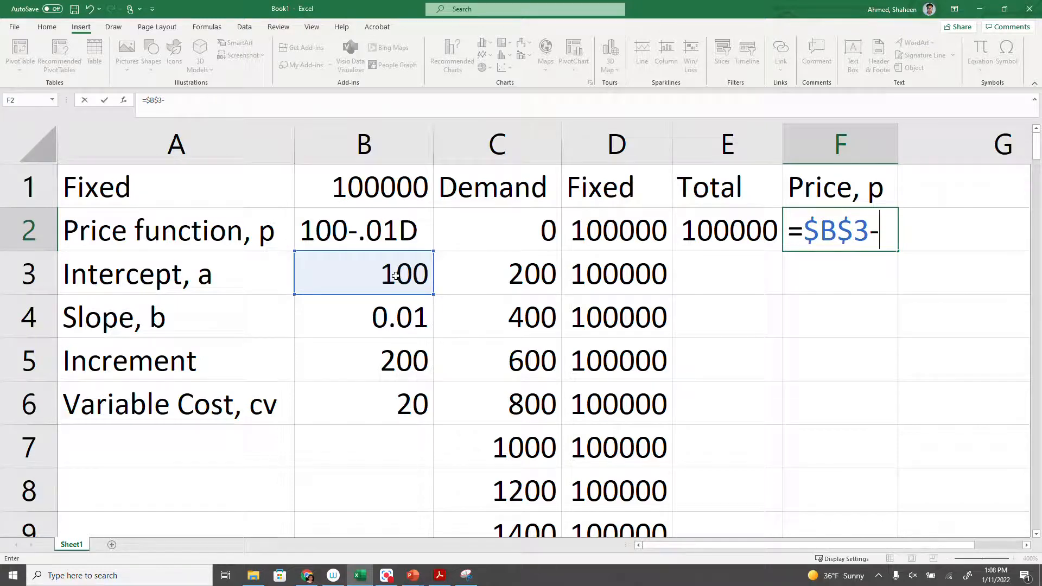
{"action": "left_click", "coordinate": [376, 325]}
{"action": "key", "text": "F4"}
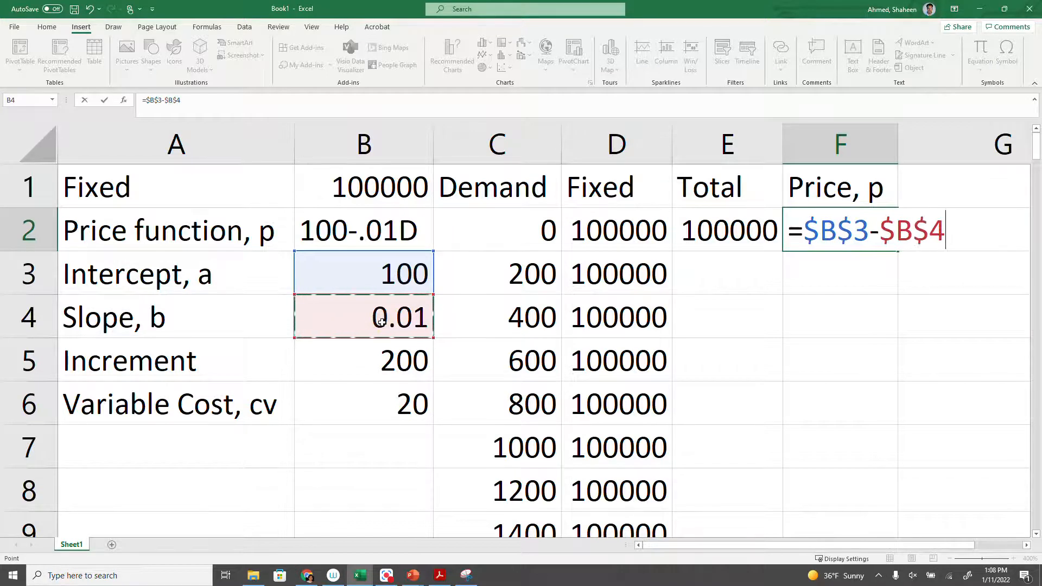
{"action": "type", "text": "*"}
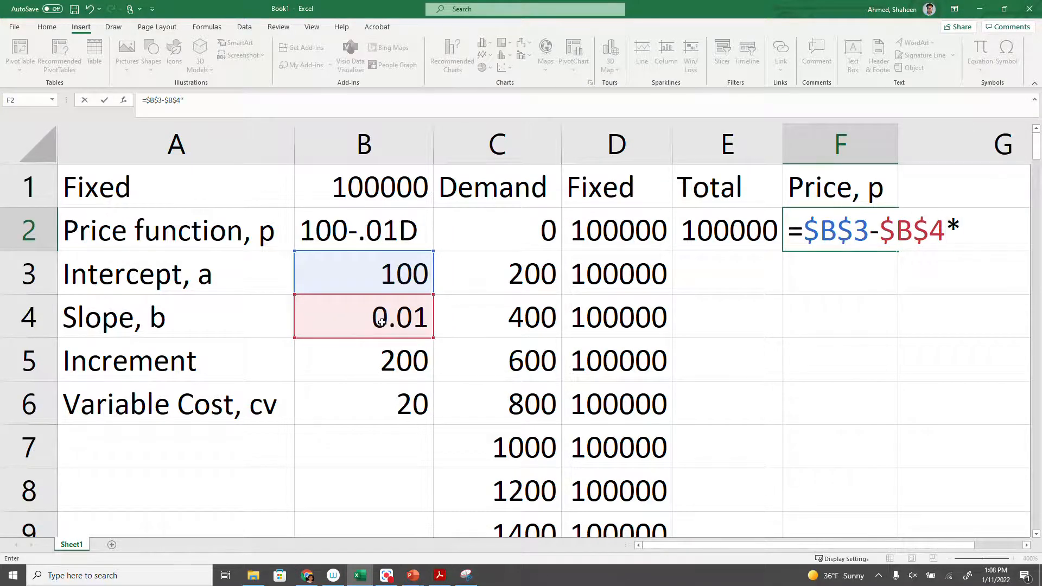
{"action": "left_click", "coordinate": [522, 237]}
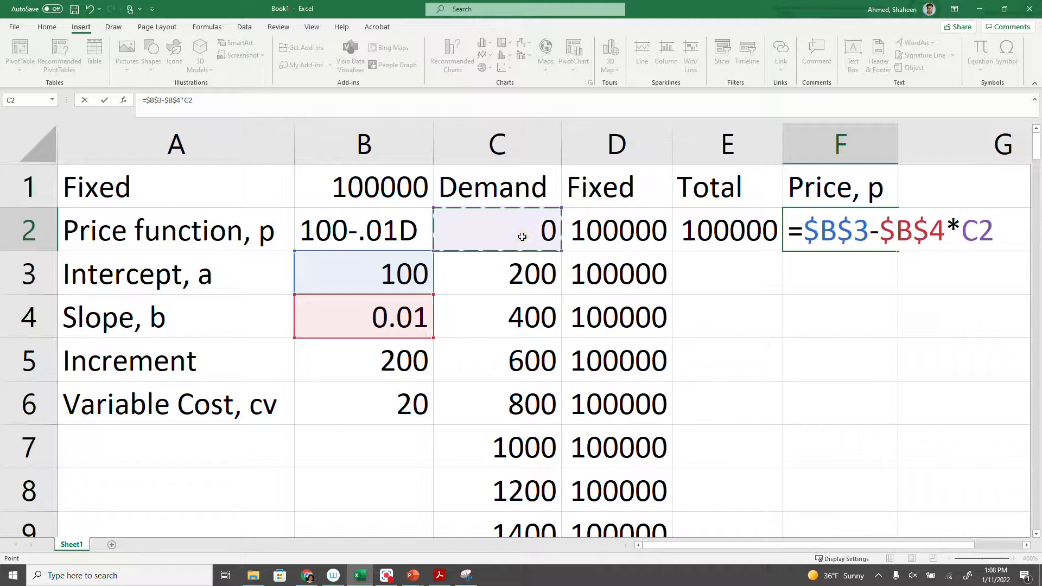
{"action": "key", "text": "Return"}
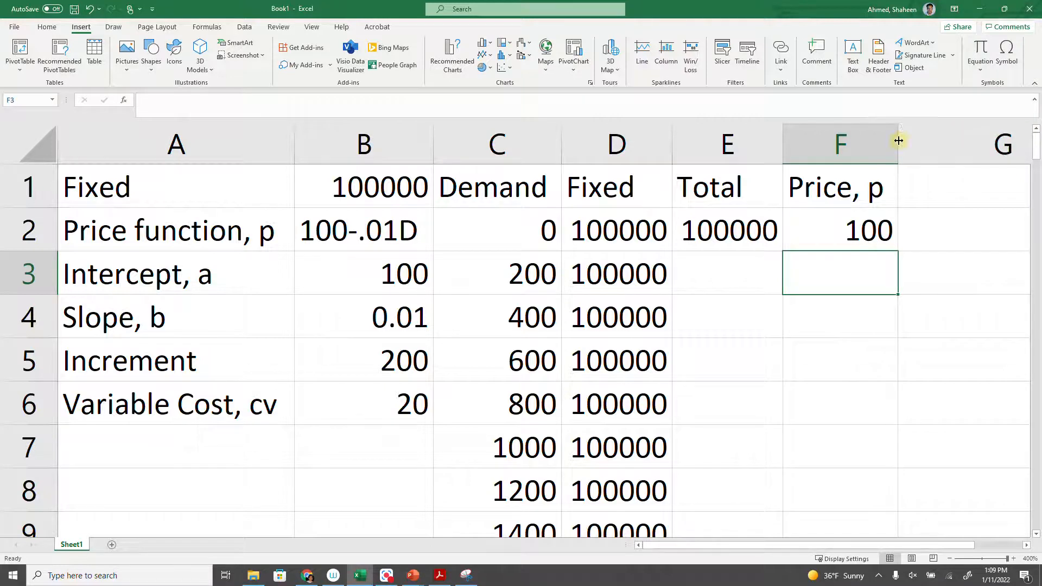
Enter the header Total Revenue in G1.
{"action": "left_click", "coordinate": [923, 193]}
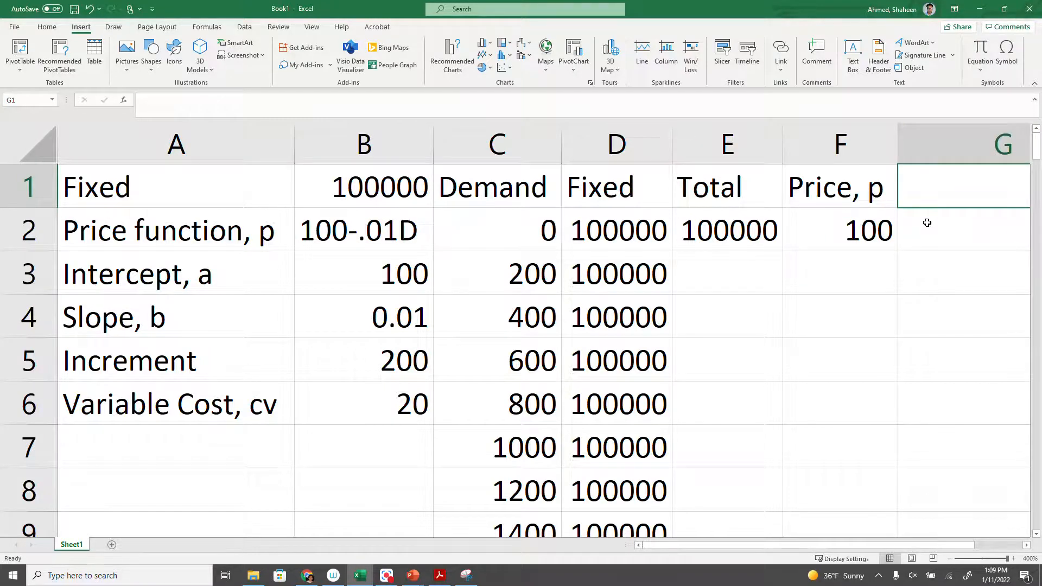
{"action": "scroll", "coordinate": [927, 223], "scroll_direction": "right", "scroll_amount": 1}
{"action": "type", "text": "Tota"}
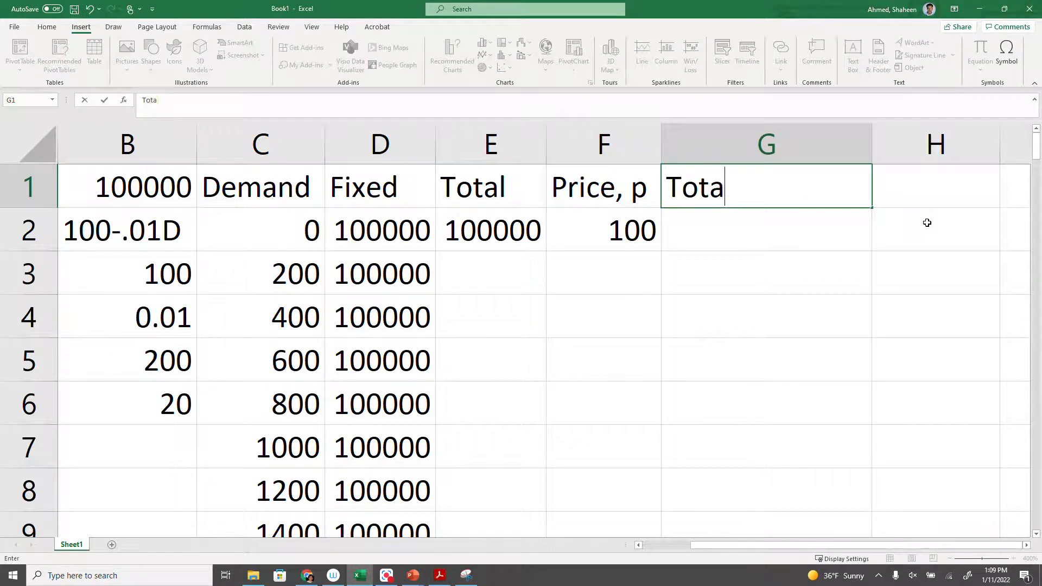
{"action": "type", "text": "l Revenue"}
{"action": "key", "text": "Return"}
Enter the revenue formula =F2*C2 in G2 to multiply price by demand.
{"action": "type", "text": "="}
{"action": "left_click", "coordinate": [612, 227]}
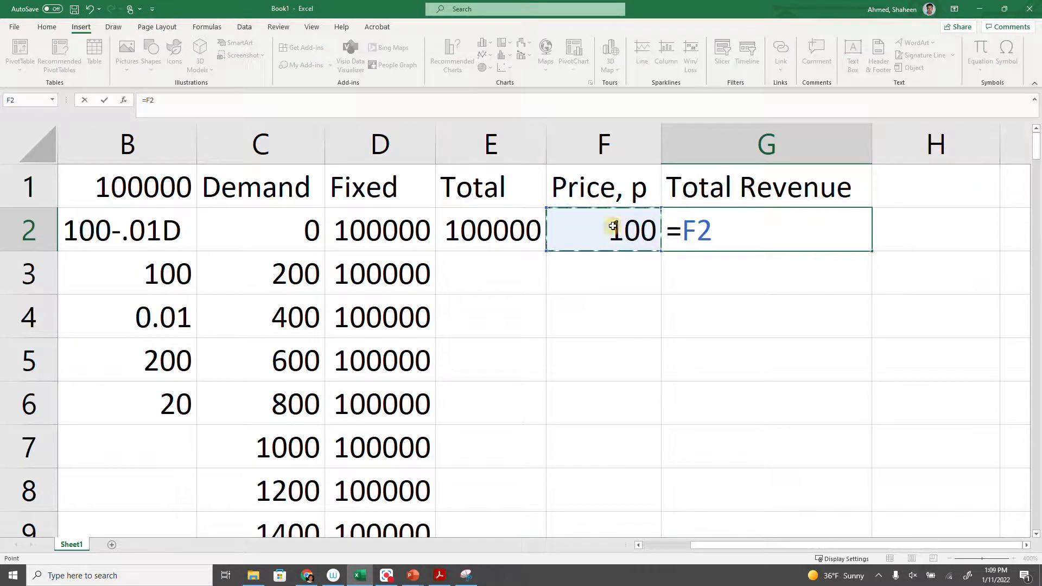
{"action": "type", "text": "*"}
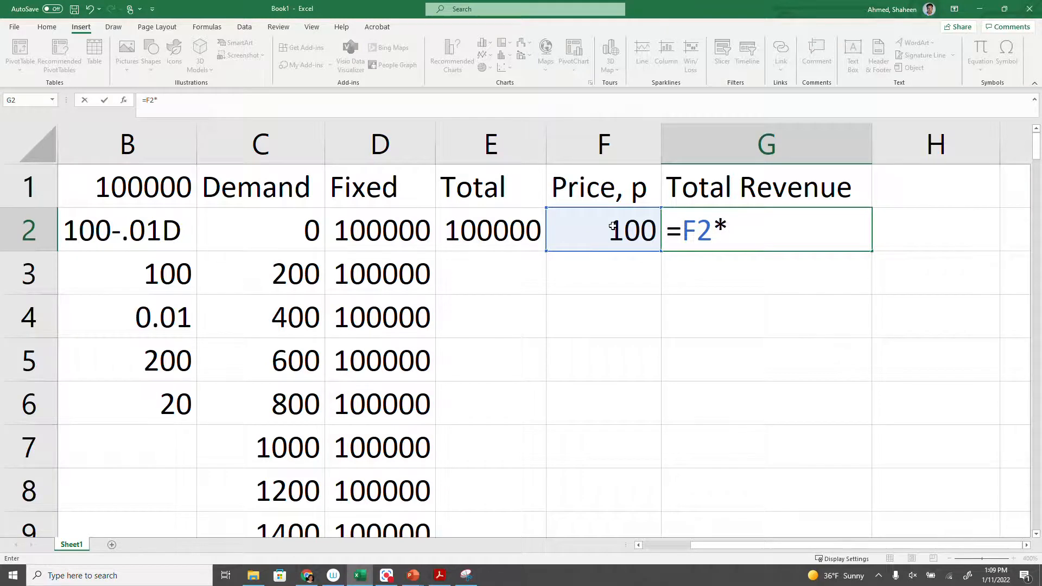
{"action": "left_click", "coordinate": [304, 232]}
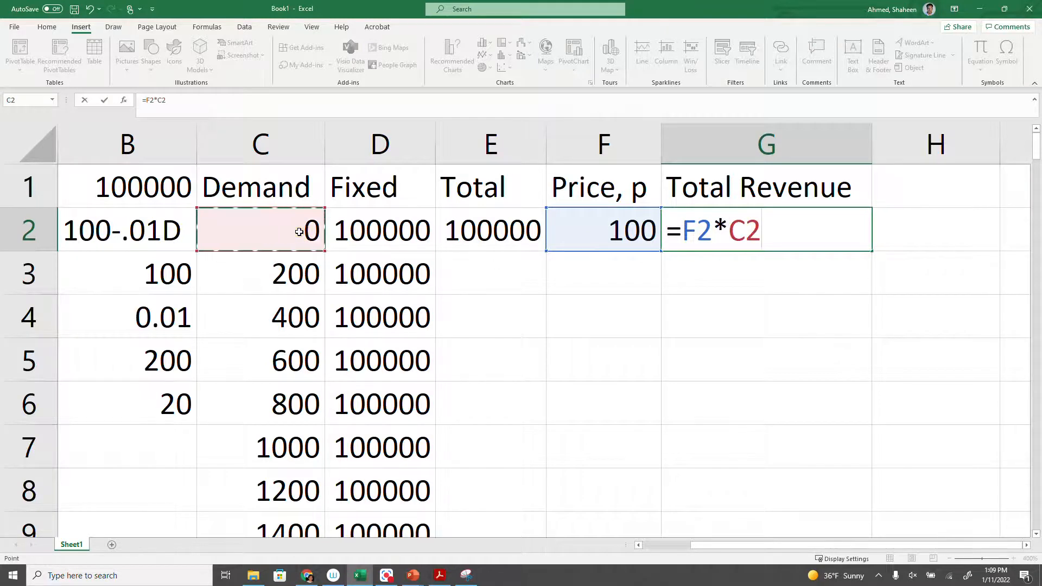
{"action": "key", "text": "Return"}
Add the header Profit in H1 and enter =G2-E2 in H2 to subtract total cost from revenue.
{"action": "left_click", "coordinate": [935, 192]}
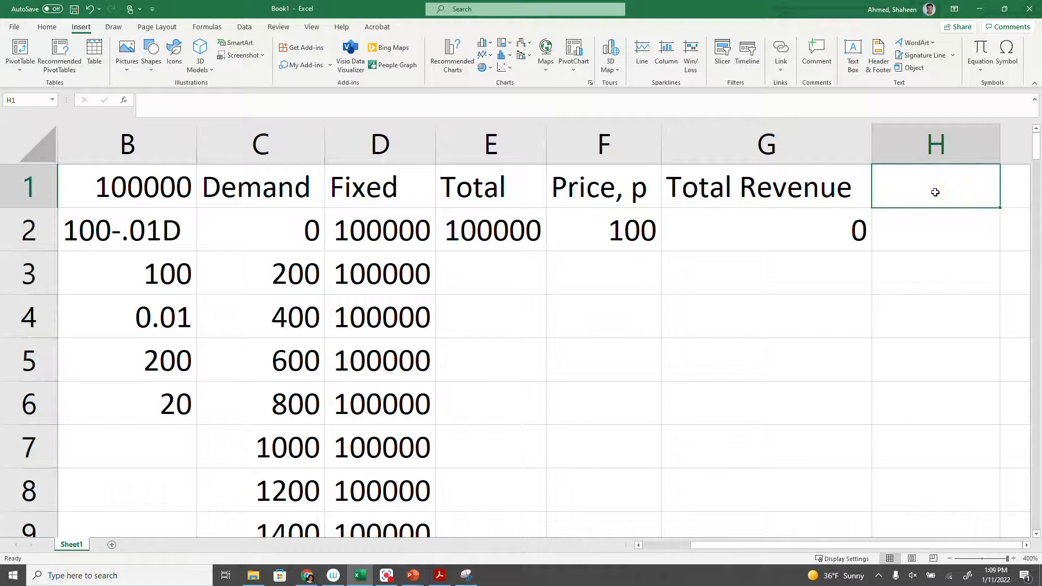
{"action": "type", "text": "Profit"}
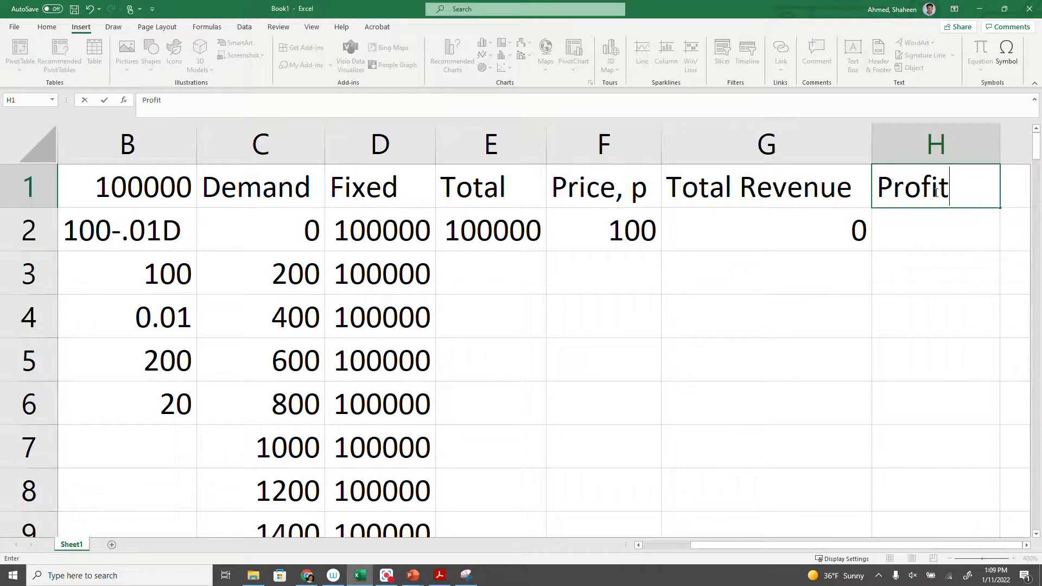
{"action": "key", "text": "Return"}
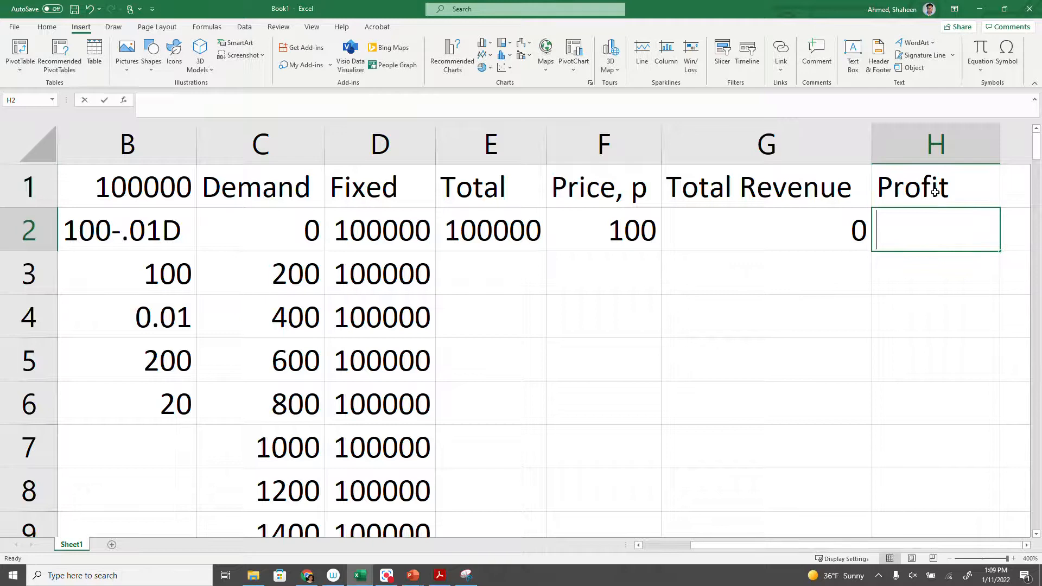
{"action": "type", "text": "="}
{"action": "left_click", "coordinate": [813, 222]}
{"action": "type", "text": "-"}
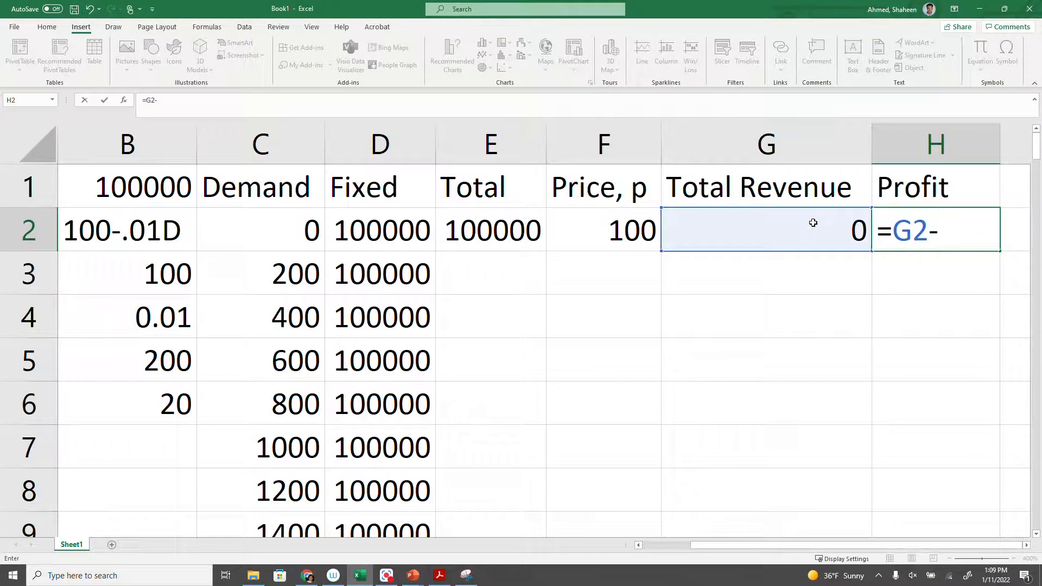
{"action": "left_click", "coordinate": [489, 234]}
{"action": "key", "text": "Return"}
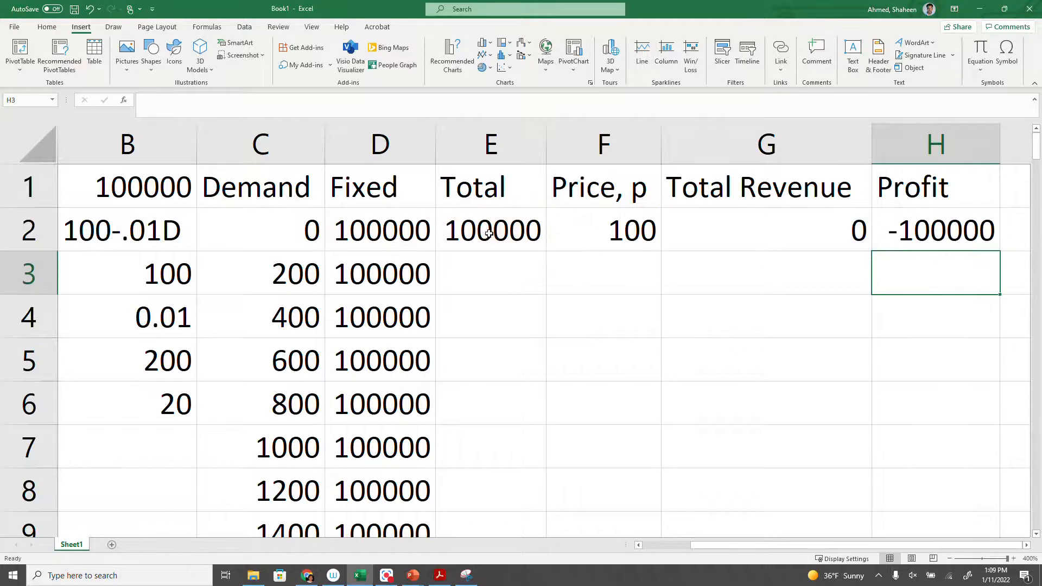
Change the header in E1 to Total Cost.
{"action": "double_click", "coordinate": [510, 185]}
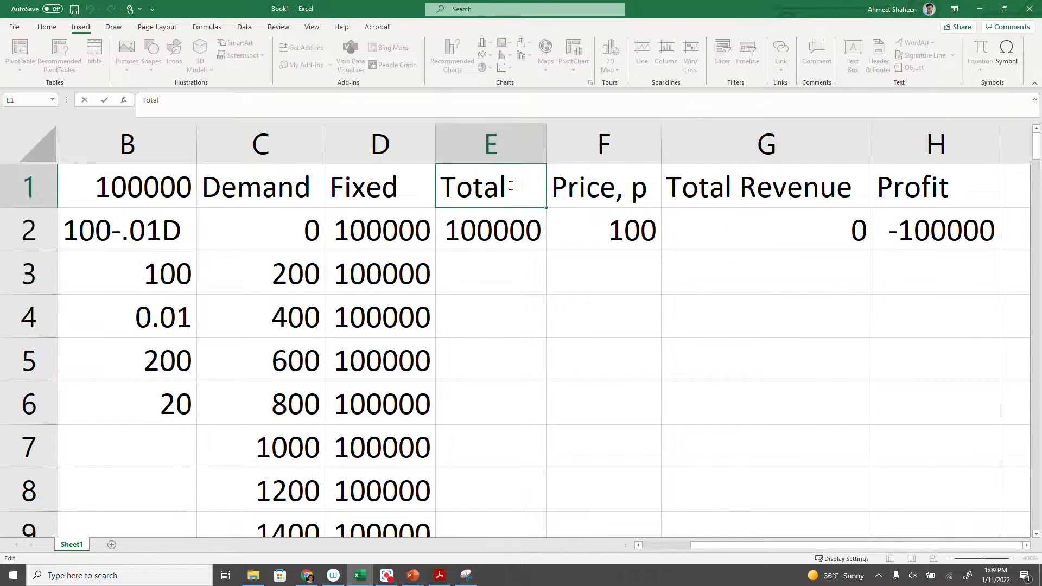
{"action": "type", "text": "cost"}
{"action": "key", "text": "BackSpace"}
{"action": "key", "text": "BackSpace"}
{"action": "key", "text": "BackSpace"}
{"action": "key", "text": "BackSpace"}
{"action": "type", "text": "Cost"}
{"action": "key", "text": "Return"}
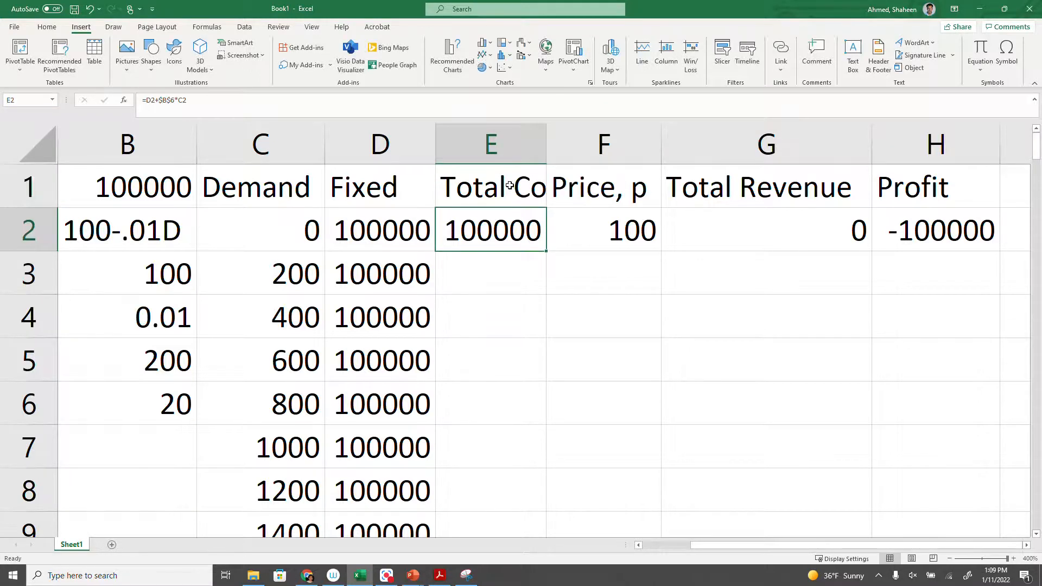
Check the total cost formula in E2, then fill the formulas in E2:H2 down alongside all the demand values.
{"action": "double_click", "coordinate": [505, 221]}
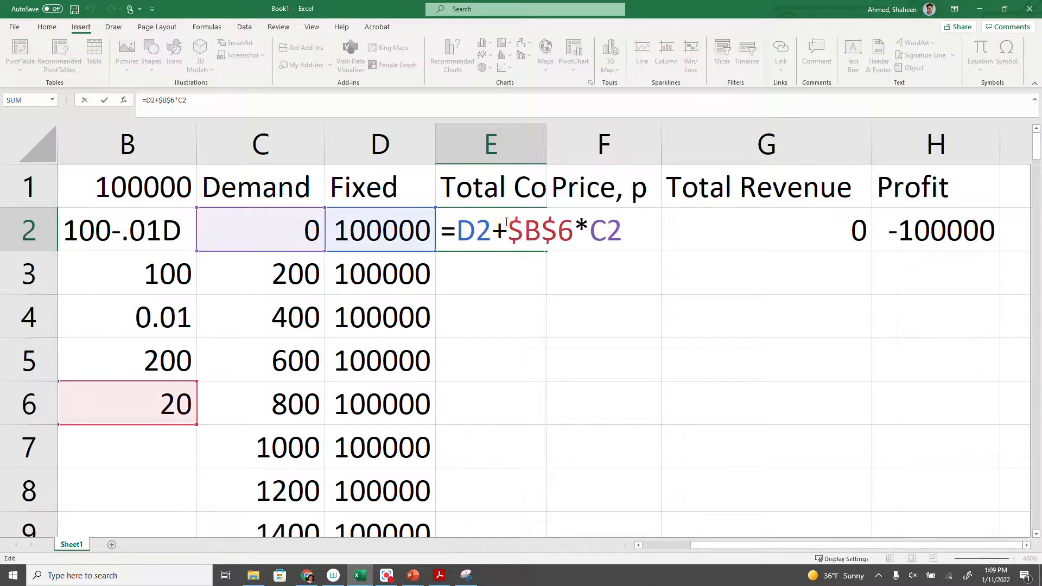
{"action": "key", "text": "Return"}
{"action": "left_click_drag", "start_coordinate": [466, 222], "coordinate": [1000, 244]}
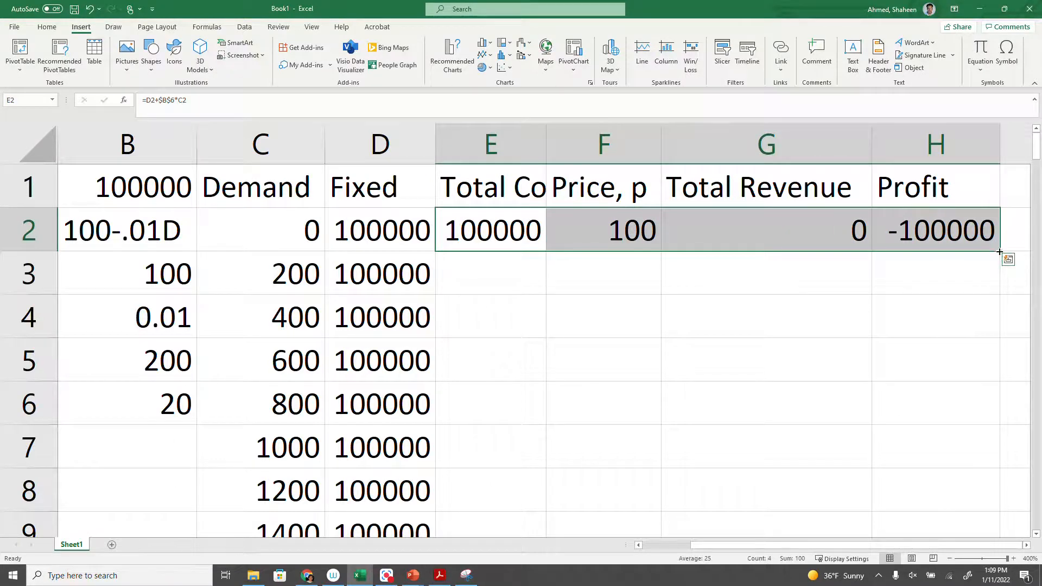
{"action": "double_click", "coordinate": [1000, 252]}
{"action": "scroll", "coordinate": [949, 336], "scroll_direction": "down", "scroll_amount": 5}
{"action": "scroll", "coordinate": [949, 336], "scroll_direction": "down", "scroll_amount": 7}
{"action": "scroll", "coordinate": [949, 336], "scroll_direction": "up", "scroll_amount": 5}
{"action": "scroll", "coordinate": [949, 336], "scroll_direction": "up", "scroll_amount": 6}
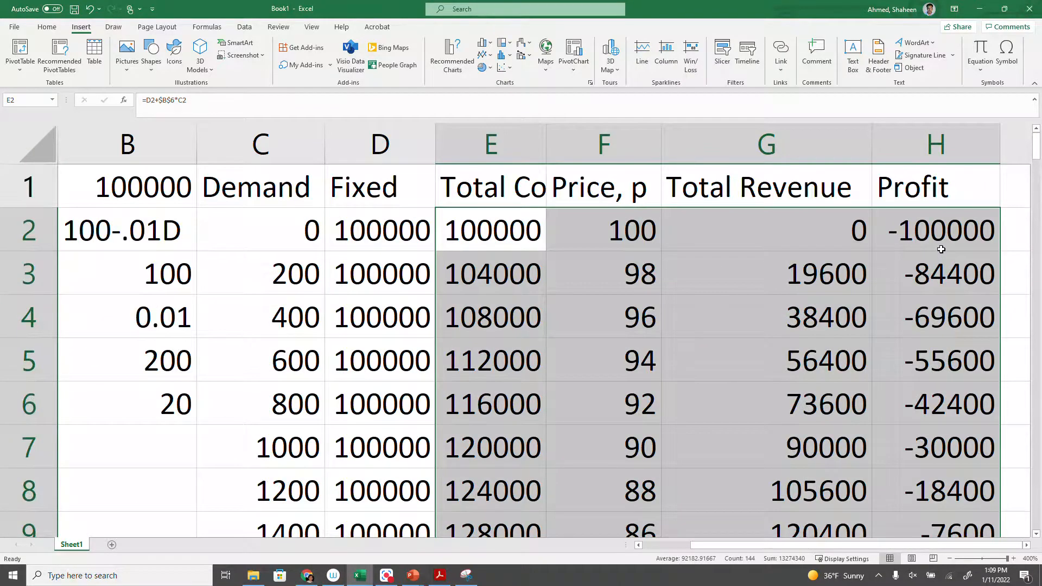
Examine how the values in the Profit column change down the whole table.
{"action": "scroll", "coordinate": [941, 249], "scroll_direction": "down", "scroll_amount": 3}
{"action": "left_click_drag", "start_coordinate": [942, 203], "coordinate": [944, 410]}
{"action": "scroll", "coordinate": [944, 431], "scroll_direction": "down", "scroll_amount": 5}
{"action": "scroll", "coordinate": [944, 431], "scroll_direction": "down", "scroll_amount": 4}
{"action": "scroll", "coordinate": [949, 430], "scroll_direction": "up", "scroll_amount": 2}
{"action": "left_click_drag", "start_coordinate": [935, 333], "coordinate": [934, 447]}
{"action": "scroll", "coordinate": [825, 491], "scroll_direction": "up", "scroll_amount": 10}
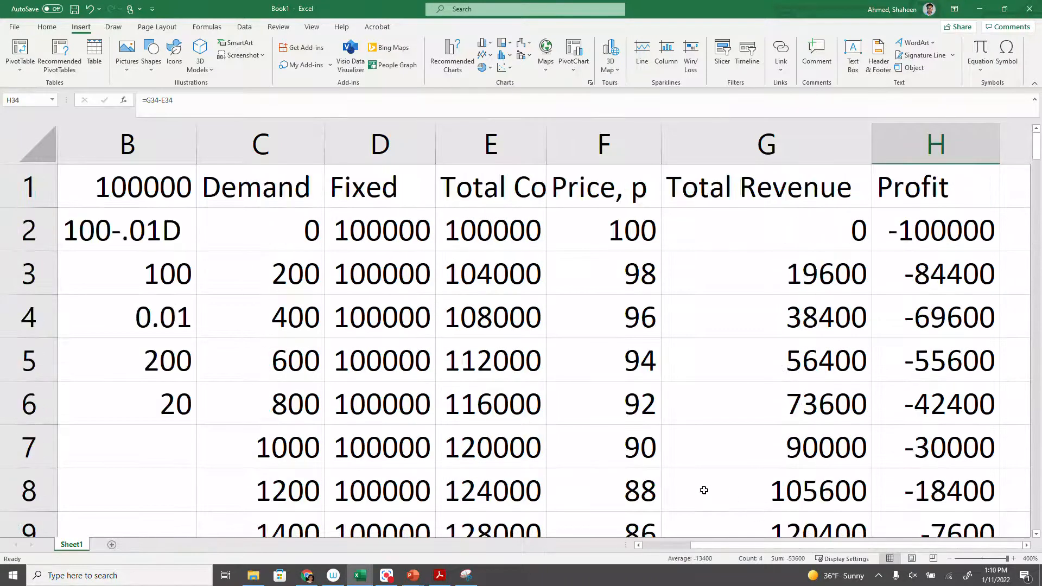
Select the increment value in B5 and zoom out so that columns A to H are all shown.
{"action": "left_click_drag", "start_coordinate": [770, 546], "coordinate": [704, 553]}
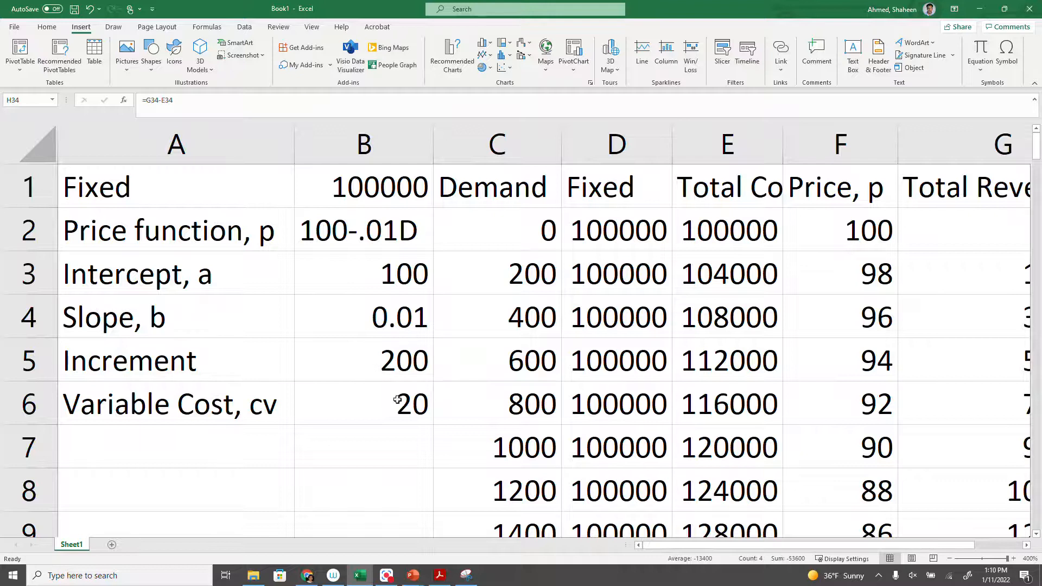
{"action": "left_click", "coordinate": [407, 365]}
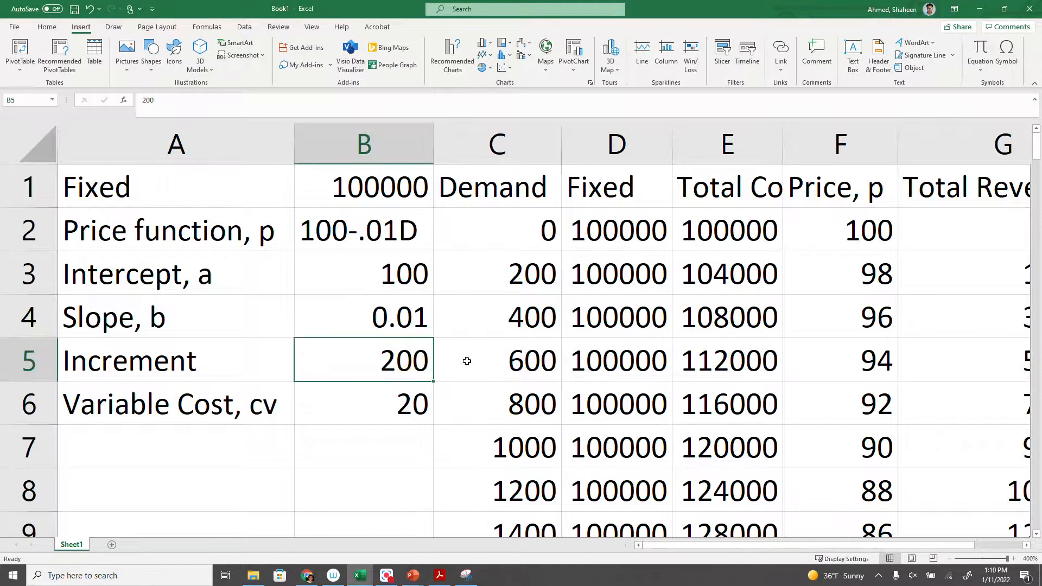
{"action": "scroll", "coordinate": [467, 360], "scroll_direction": "down", "scroll_amount": 7, "text": "ctrl"}
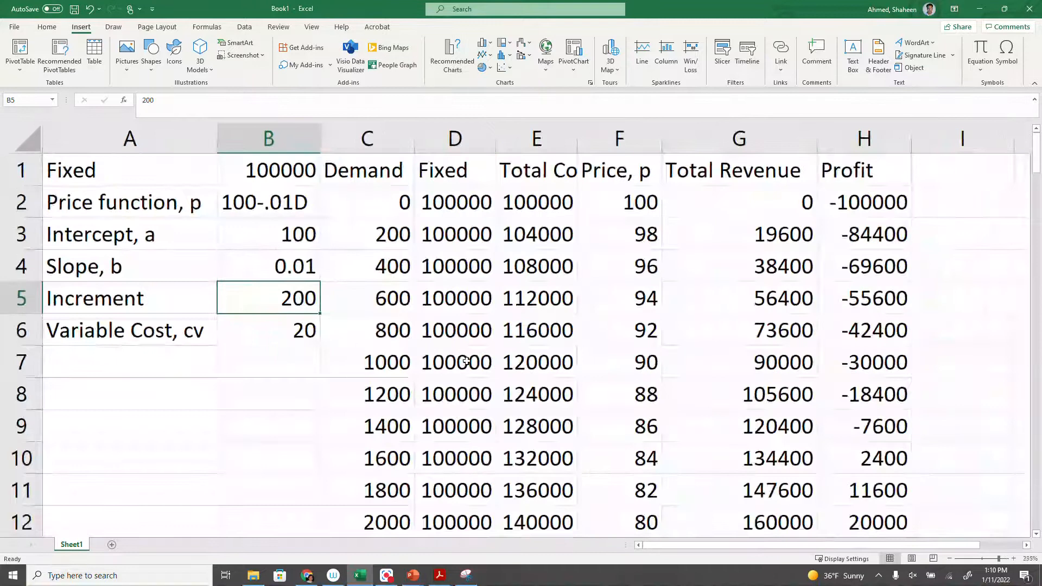
Try an increment of 100 in B5 and check how far the demand and profit rows extend.
{"action": "type", "text": "100"}
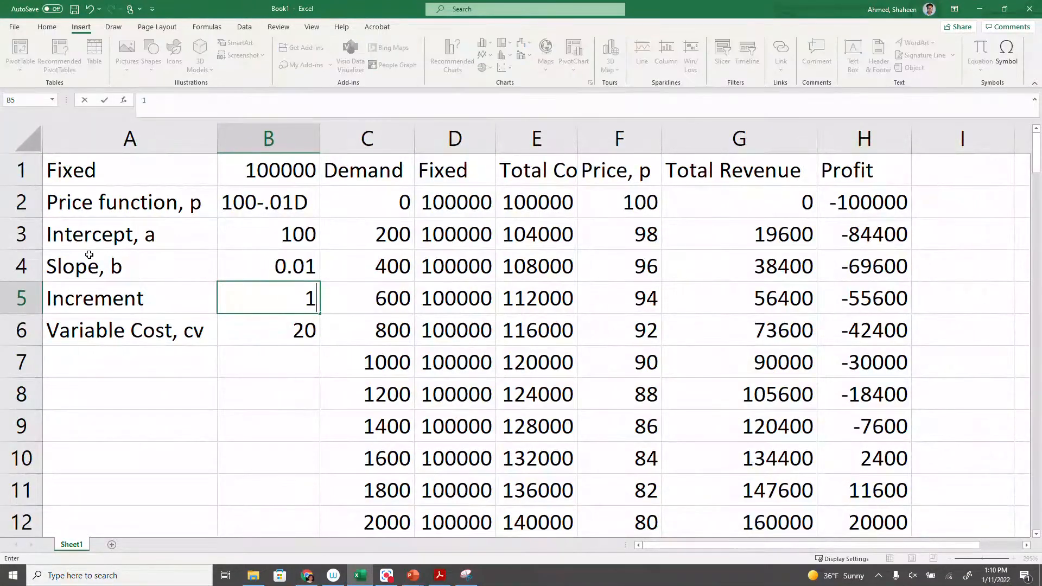
{"action": "key", "text": "Return"}
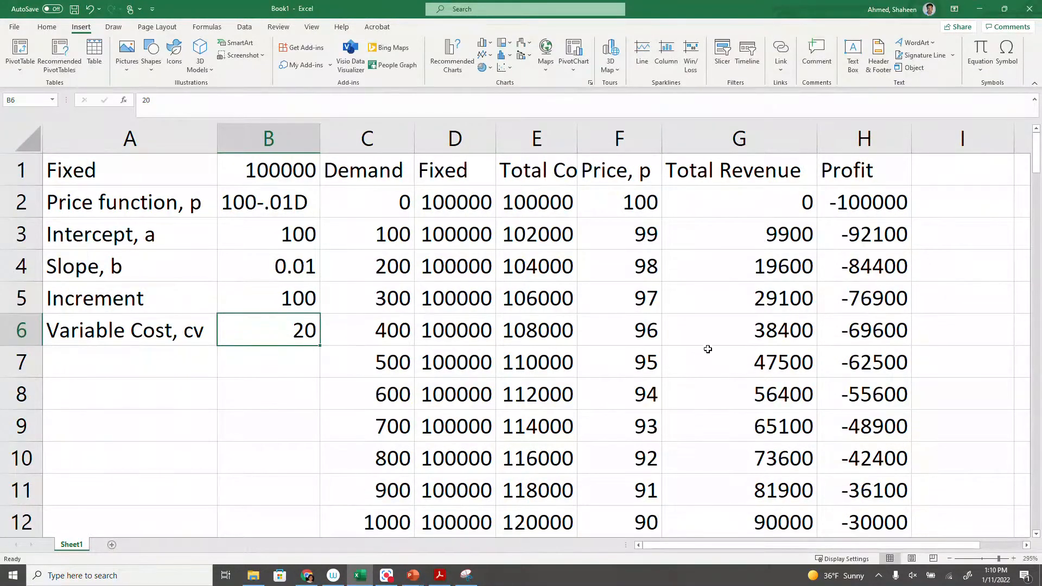
{"action": "scroll", "coordinate": [702, 354], "scroll_direction": "down", "scroll_amount": 11}
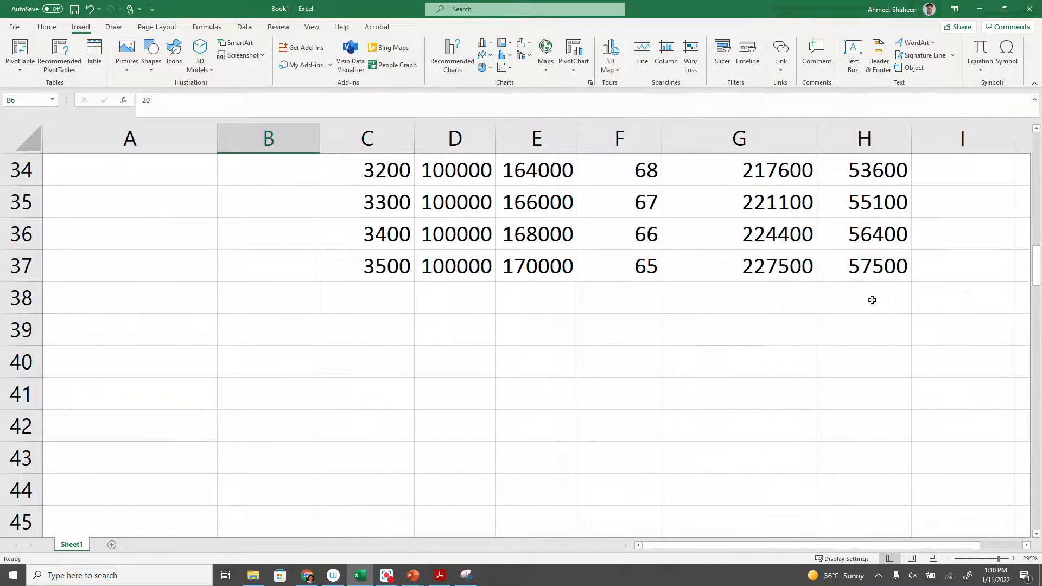
{"action": "scroll", "coordinate": [877, 298], "scroll_direction": "up", "scroll_amount": 10}
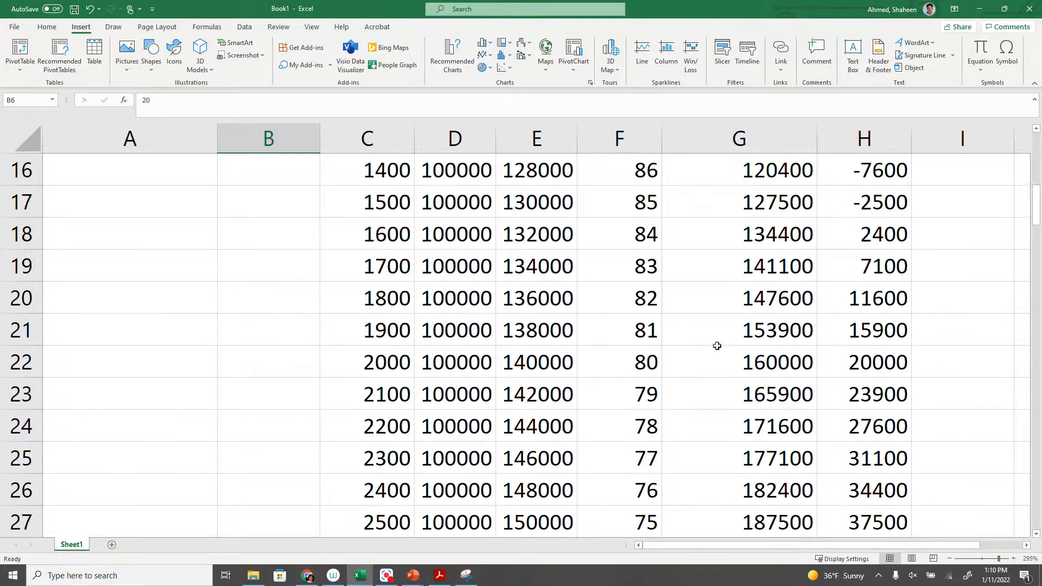
Try an increment of 250 in B5 and look through the recalculated revenue and profit values.
{"action": "left_click", "coordinate": [288, 201]}
{"action": "type", "text": "250"}
{"action": "key", "text": "Return"}
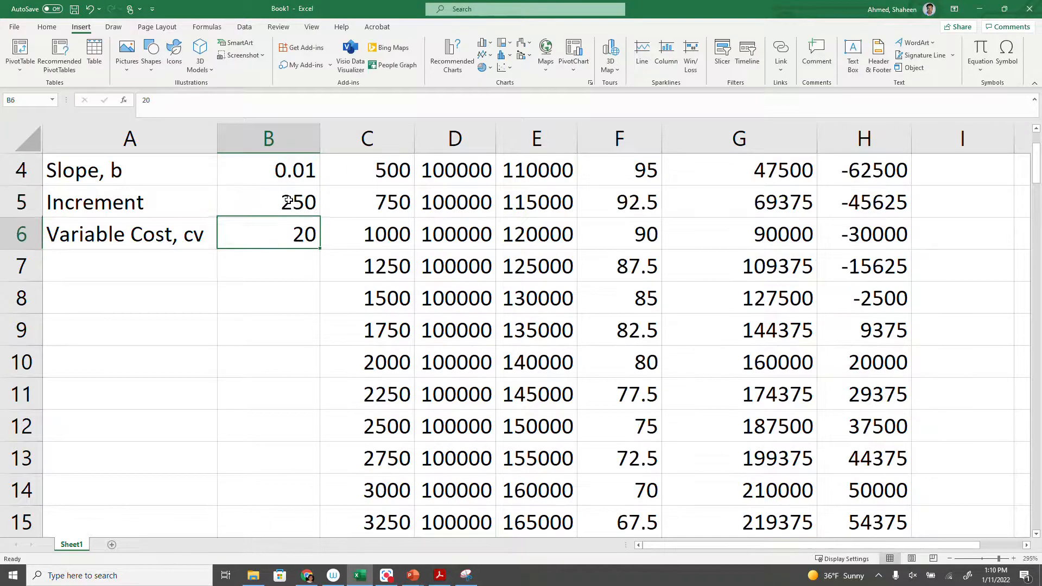
{"action": "scroll", "coordinate": [838, 468], "scroll_direction": "down", "scroll_amount": 9}
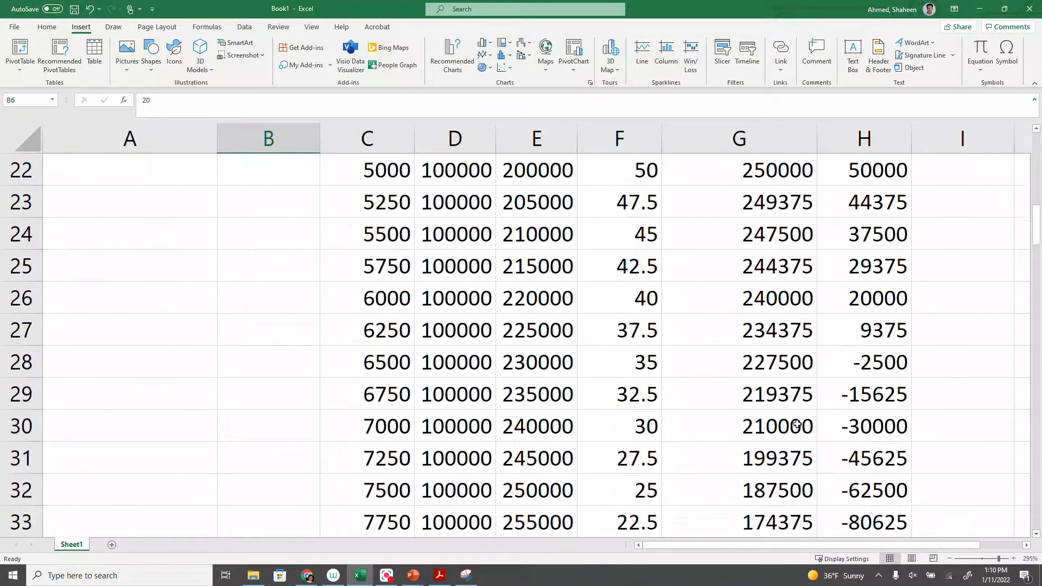
{"action": "scroll", "coordinate": [796, 425], "scroll_direction": "up", "scroll_amount": 6}
{"action": "scroll", "coordinate": [797, 424], "scroll_direction": "up", "scroll_amount": 4}
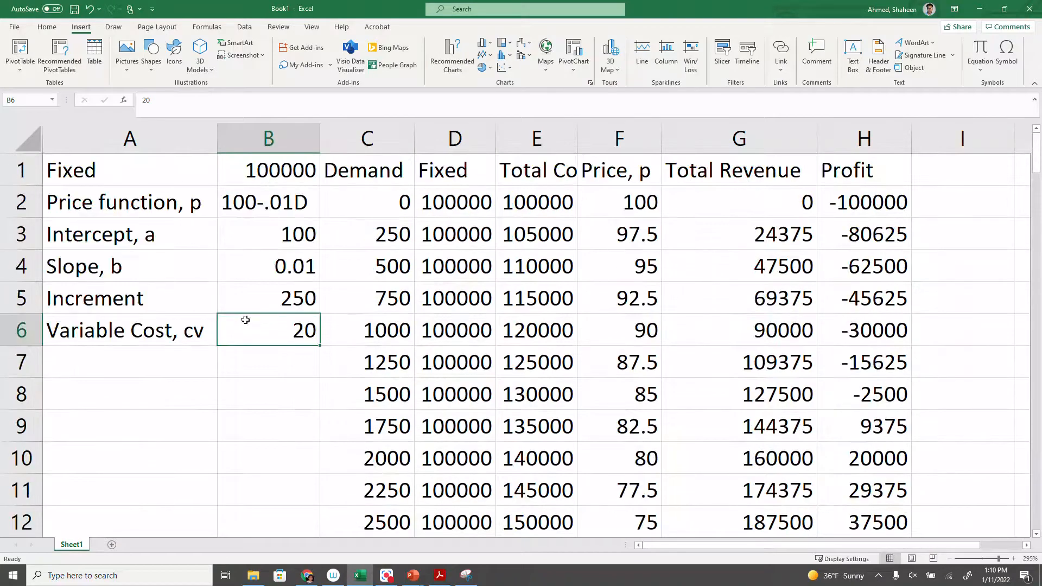
Try an increment of 150 in B5 and review the recalculated table down its rows.
{"action": "left_click", "coordinate": [278, 301]}
{"action": "type", "text": "150"}
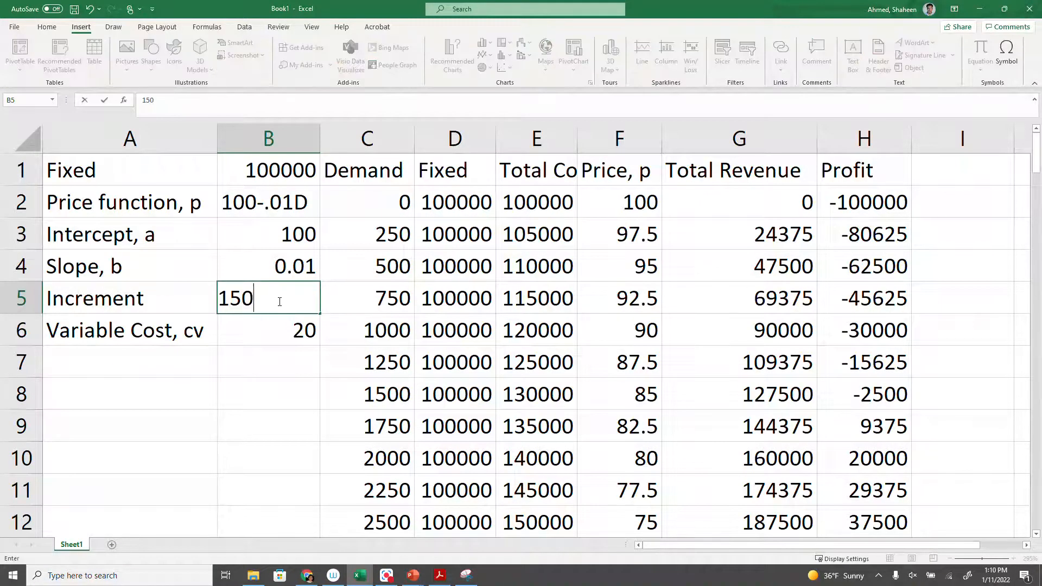
{"action": "key", "text": "Return"}
{"action": "scroll", "coordinate": [635, 364], "scroll_direction": "down", "scroll_amount": 5}
{"action": "scroll", "coordinate": [635, 365], "scroll_direction": "down", "scroll_amount": 5}
{"action": "scroll", "coordinate": [635, 365], "scroll_direction": "up", "scroll_amount": 10}
Set the increment in B5 to 200.
{"action": "left_click", "coordinate": [290, 302]}
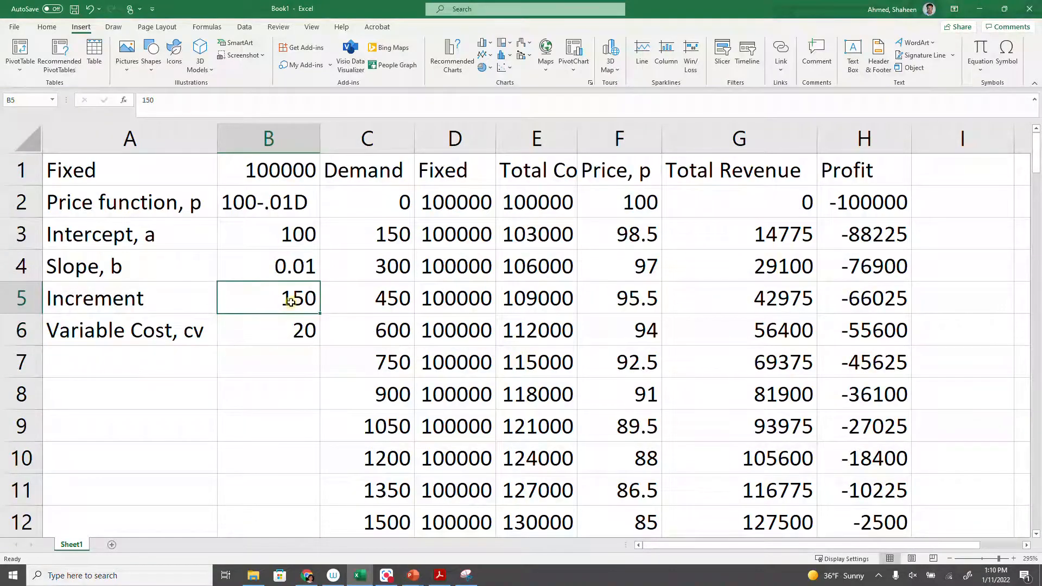
{"action": "type", "text": "200"}
{"action": "key", "text": "Return"}
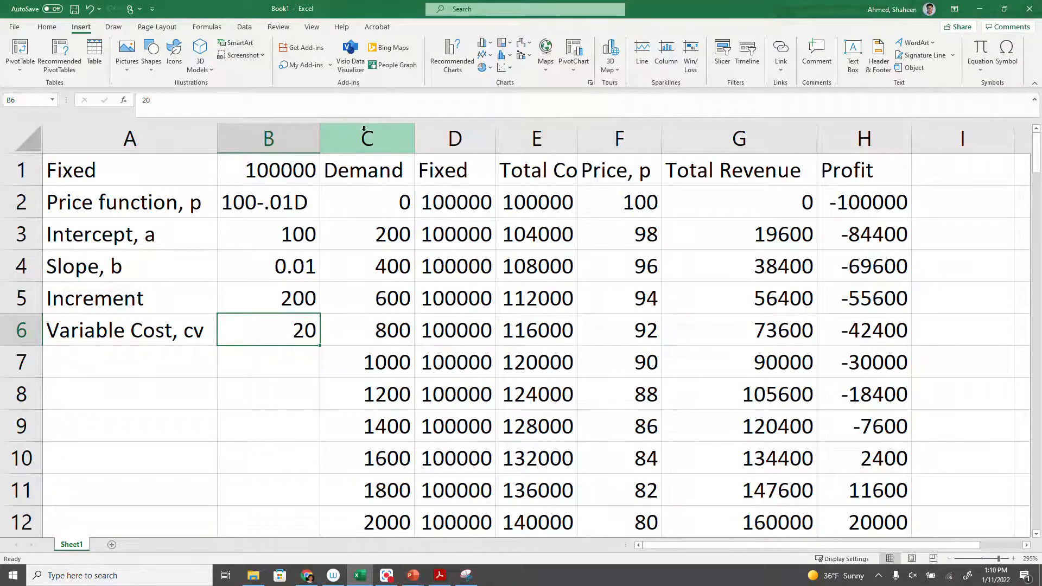
Insert a scatter chart with smooth lines and no markers from columns C to H, Demand through Profit.
{"action": "left_click_drag", "start_coordinate": [364, 132], "coordinate": [578, 134]}
{"action": "left_click_drag", "start_coordinate": [366, 135], "coordinate": [833, 166]}
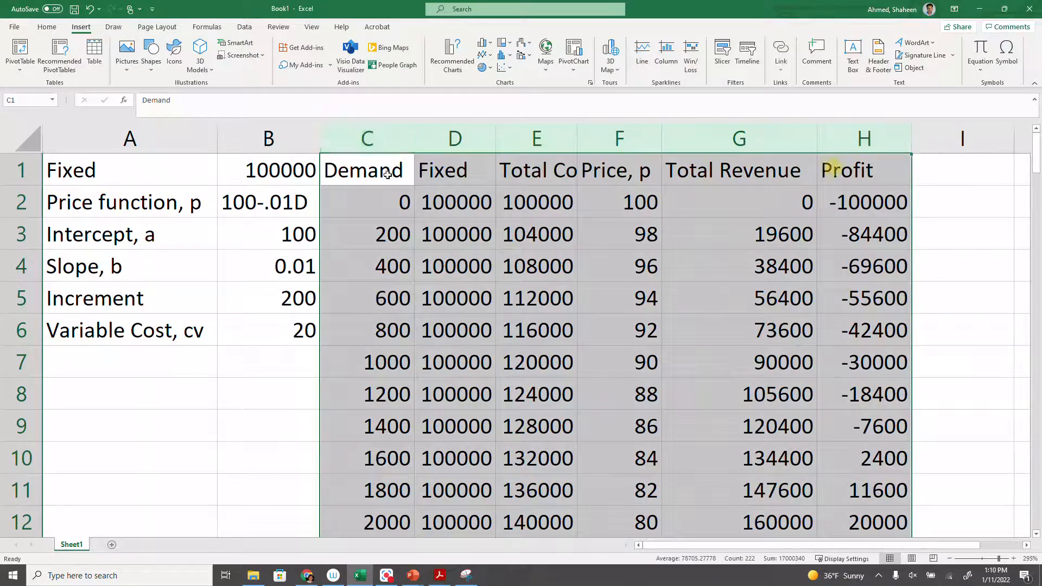
{"action": "left_click", "coordinate": [504, 66]}
{"action": "left_click", "coordinate": [572, 104]}
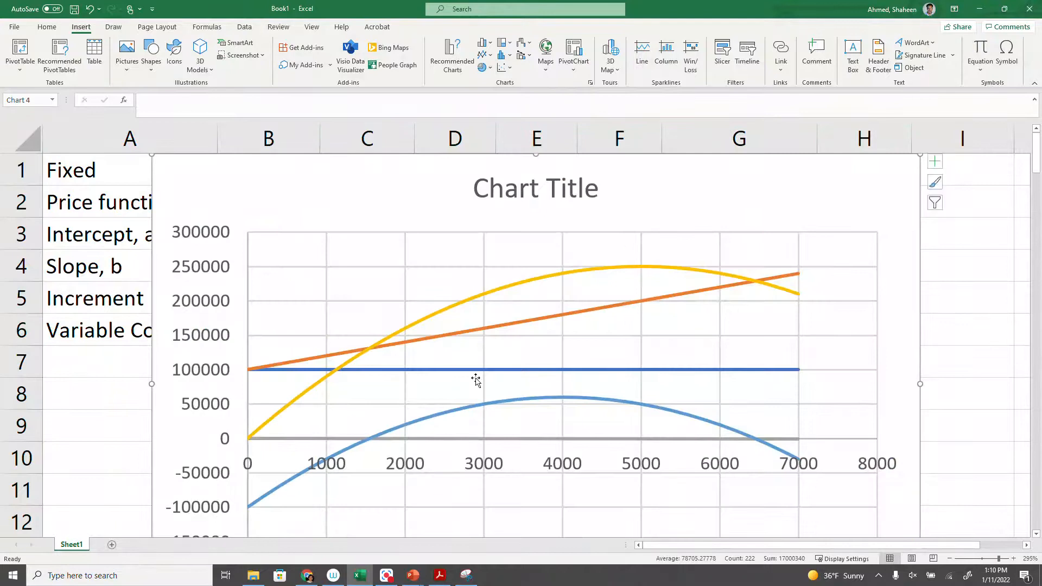
{"action": "scroll", "coordinate": [476, 380], "scroll_direction": "down", "scroll_amount": 3}
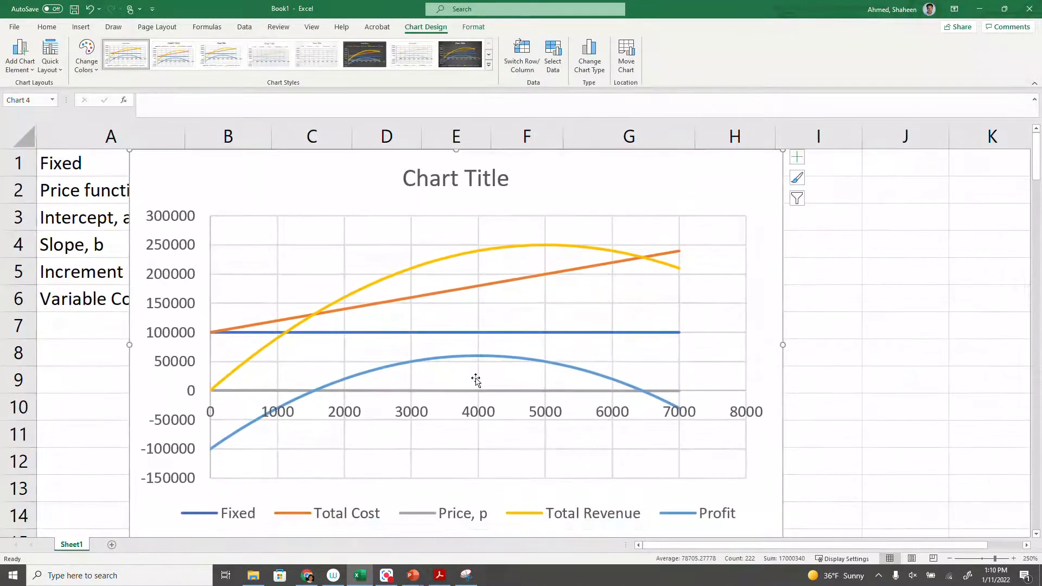
Set the minimum bound of the chart's vertical axis to 0.
{"action": "double_click", "coordinate": [178, 426]}
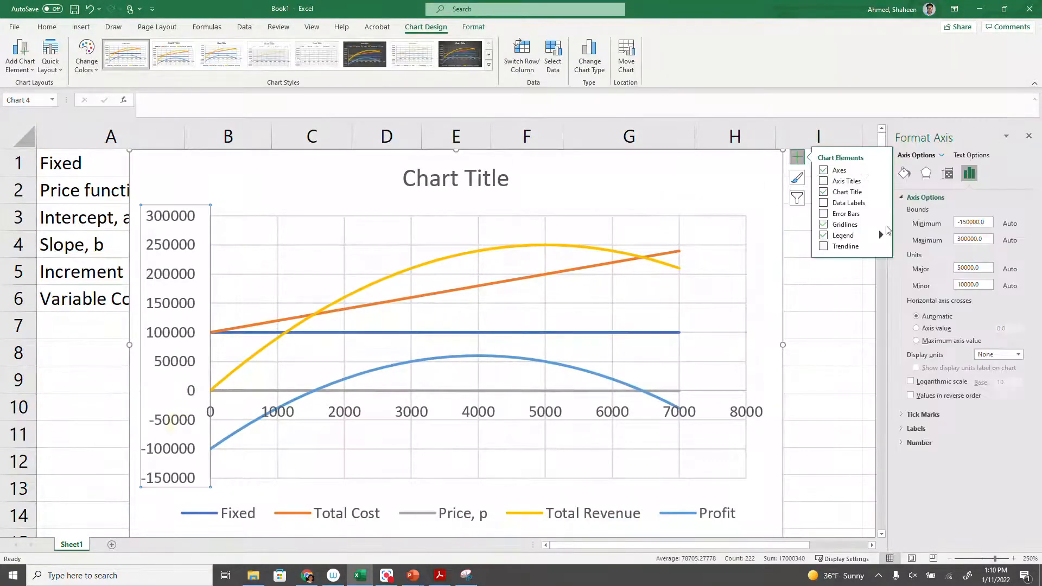
{"action": "left_click", "coordinate": [982, 222]}
{"action": "left_click_drag", "start_coordinate": [984, 222], "coordinate": [741, 228]}
{"action": "type", "text": "0"}
{"action": "key", "text": "Return"}
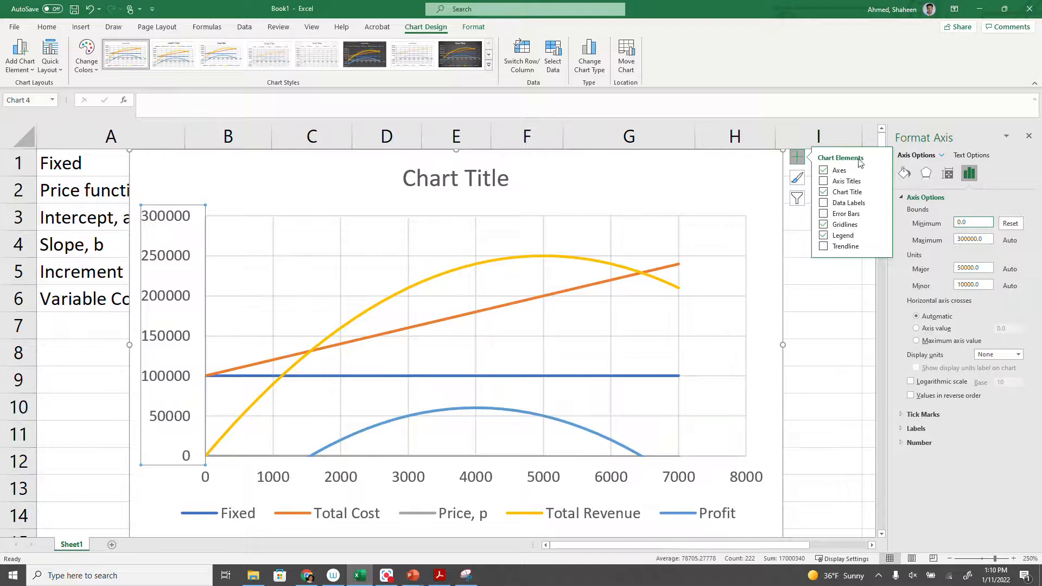
Add axis titles to the chart and change the vertical axis title to Cost/Revenue.
{"action": "left_click", "coordinate": [829, 180]}
{"action": "left_click", "coordinate": [162, 330]}
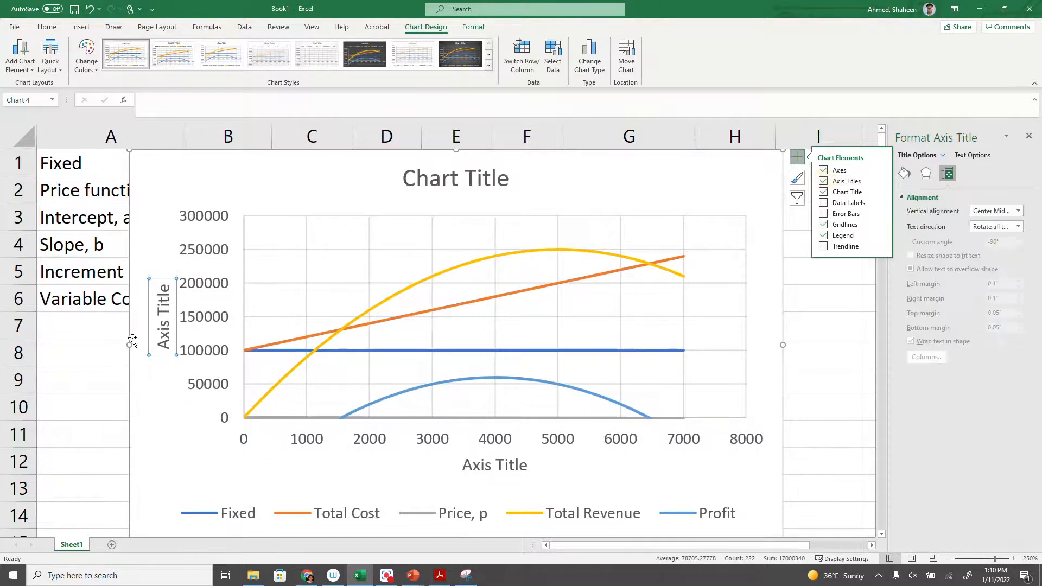
{"action": "triple_click", "coordinate": [170, 328]}
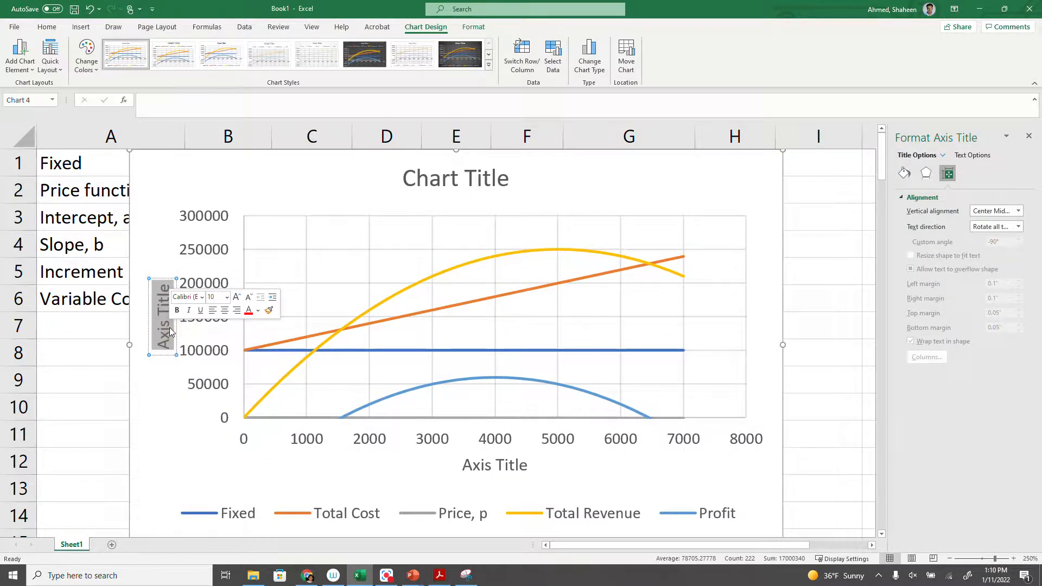
{"action": "type", "text": "Co"}
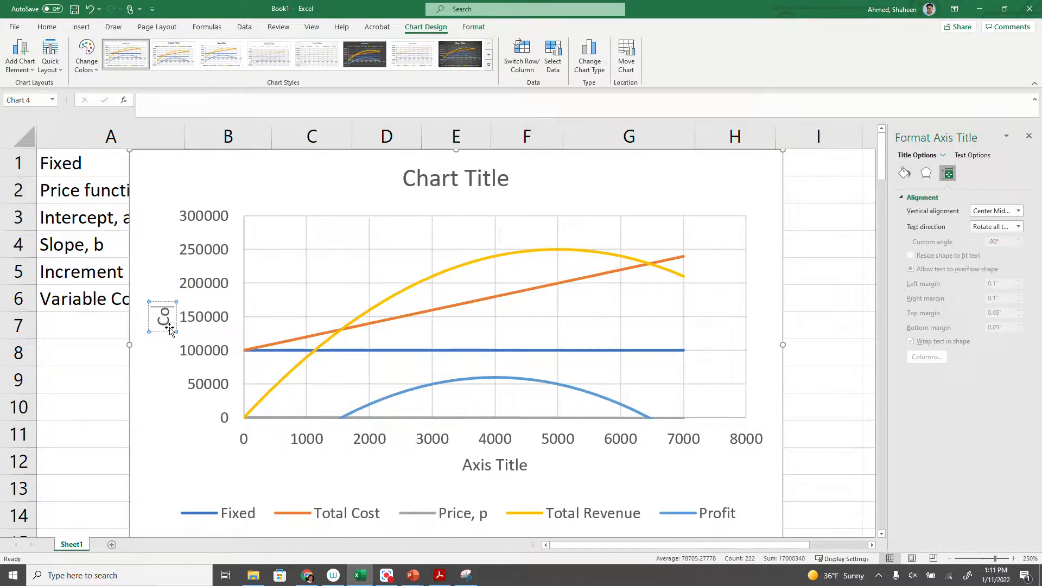
{"action": "type", "text": "st/Revenue"}
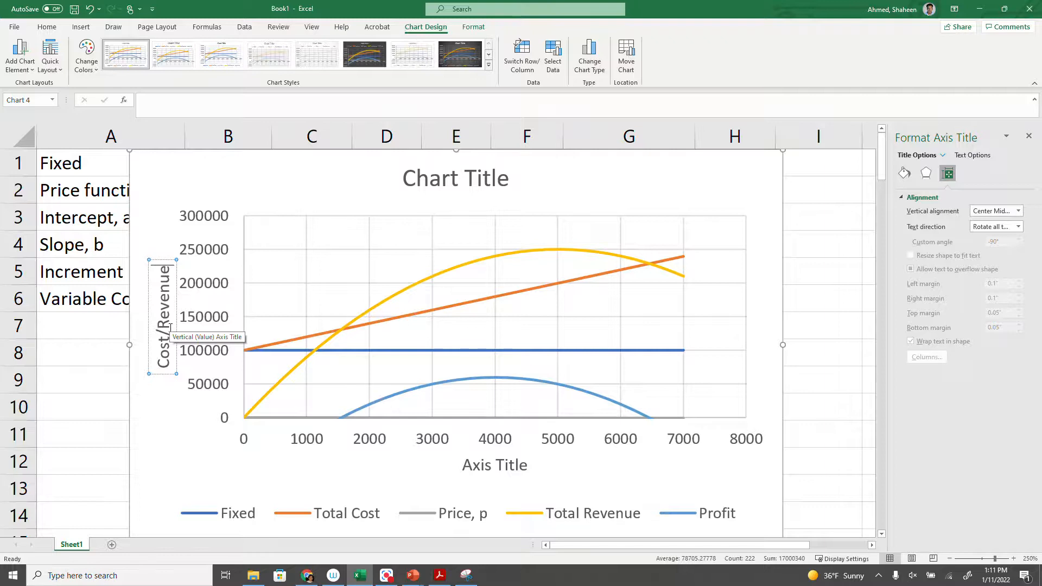
Change the horizontal axis title to Demand and select the chart's legend.
{"action": "left_click", "coordinate": [505, 460]}
{"action": "double_click", "coordinate": [505, 461]}
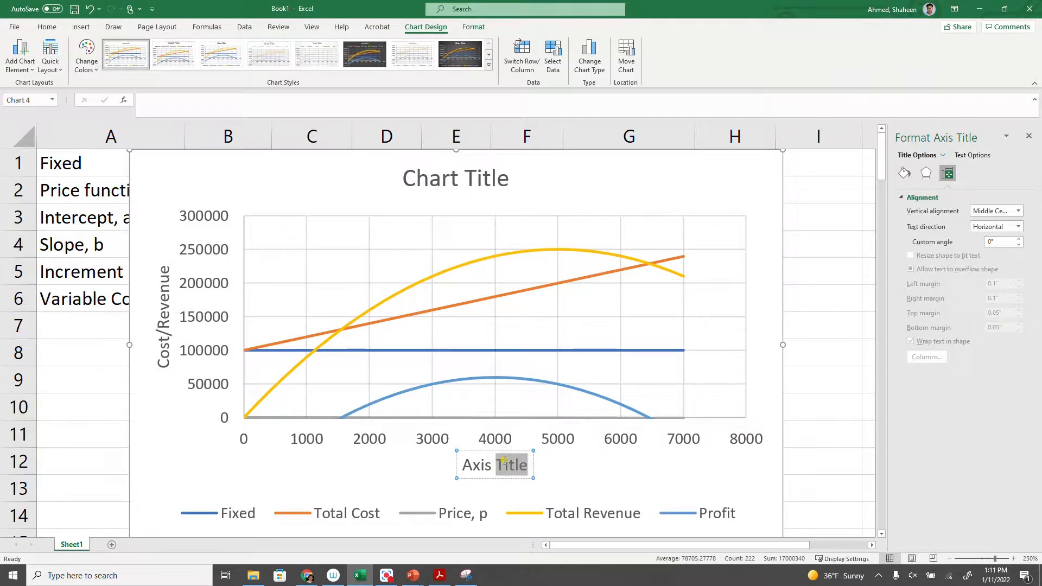
{"action": "triple_click", "coordinate": [504, 463]}
{"action": "type", "text": "Demand"}
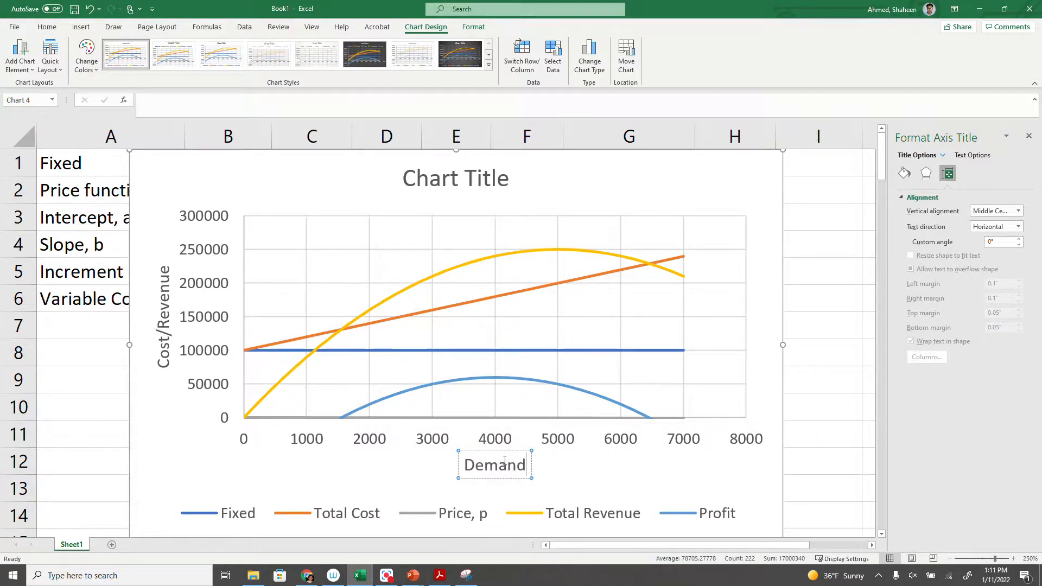
{"action": "scroll", "coordinate": [694, 497], "scroll_direction": "down", "scroll_amount": 1}
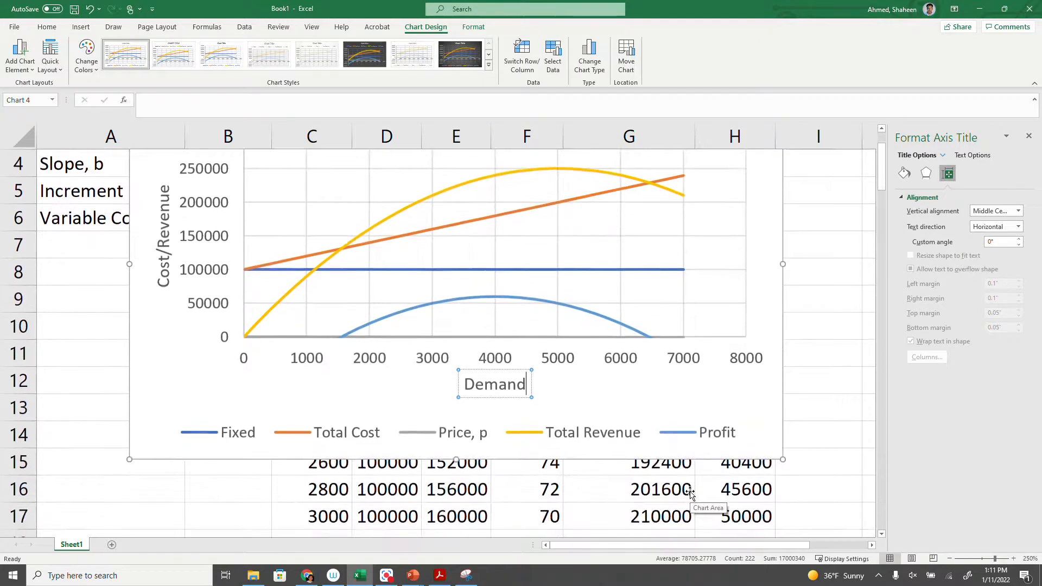
{"action": "left_click", "coordinate": [709, 430]}
{"action": "scroll", "coordinate": [510, 379], "scroll_direction": "up", "scroll_amount": 1}
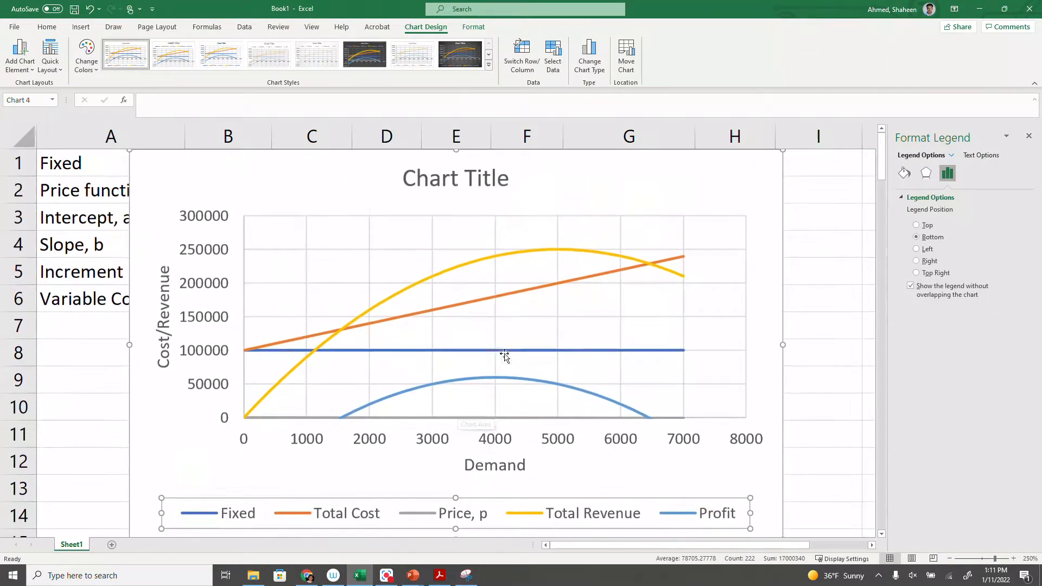